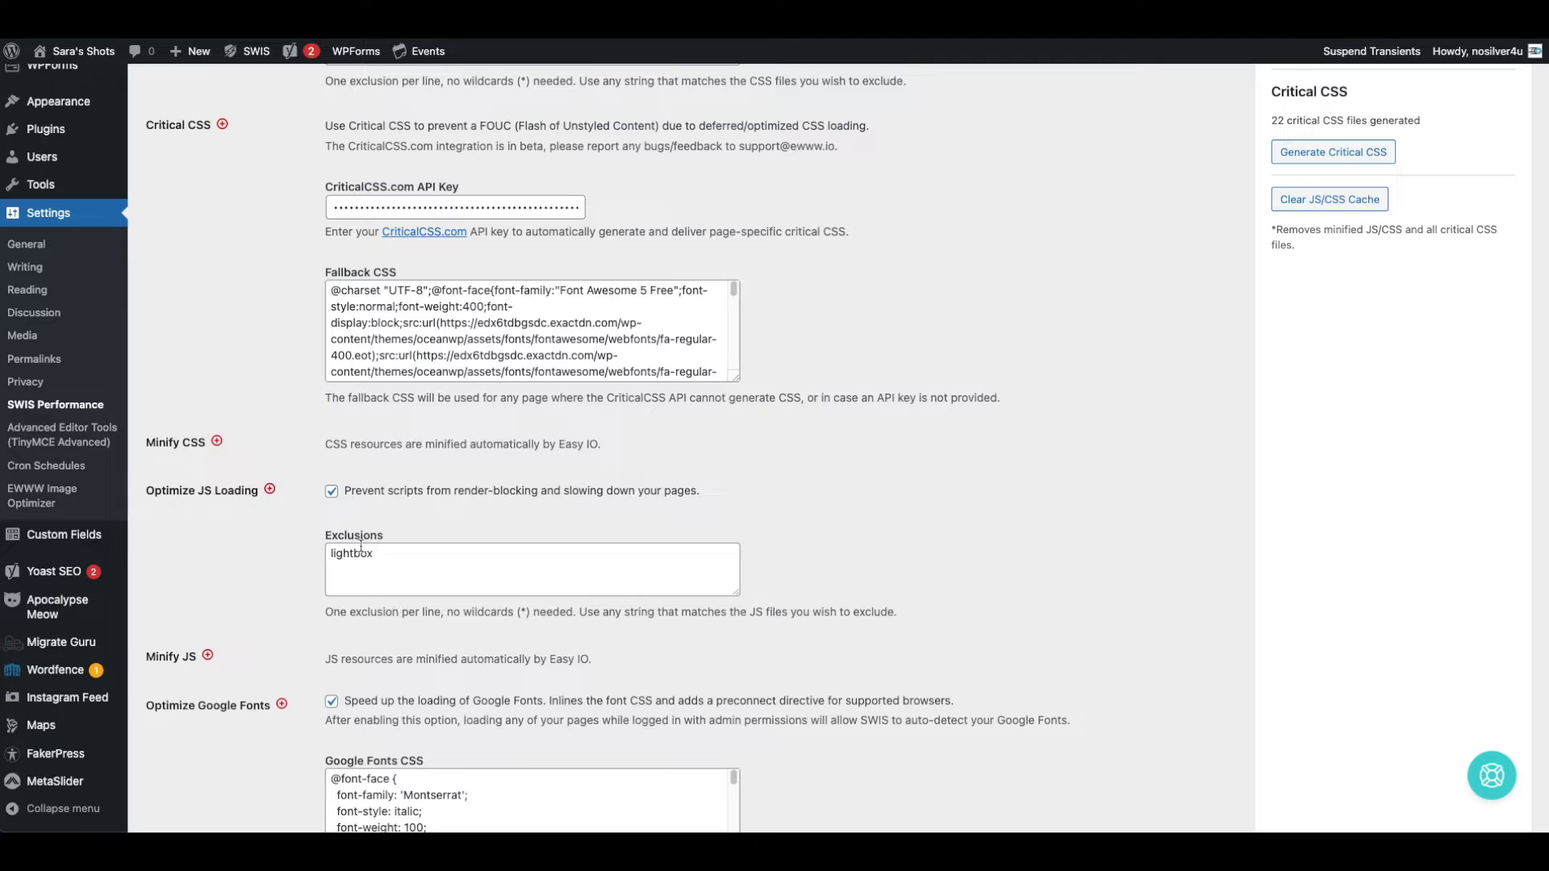
Check the lightbox entry in the Optimize JS Loading exclusions, and look over the site's home page.
left_click(354, 554)
double_click(353, 553)
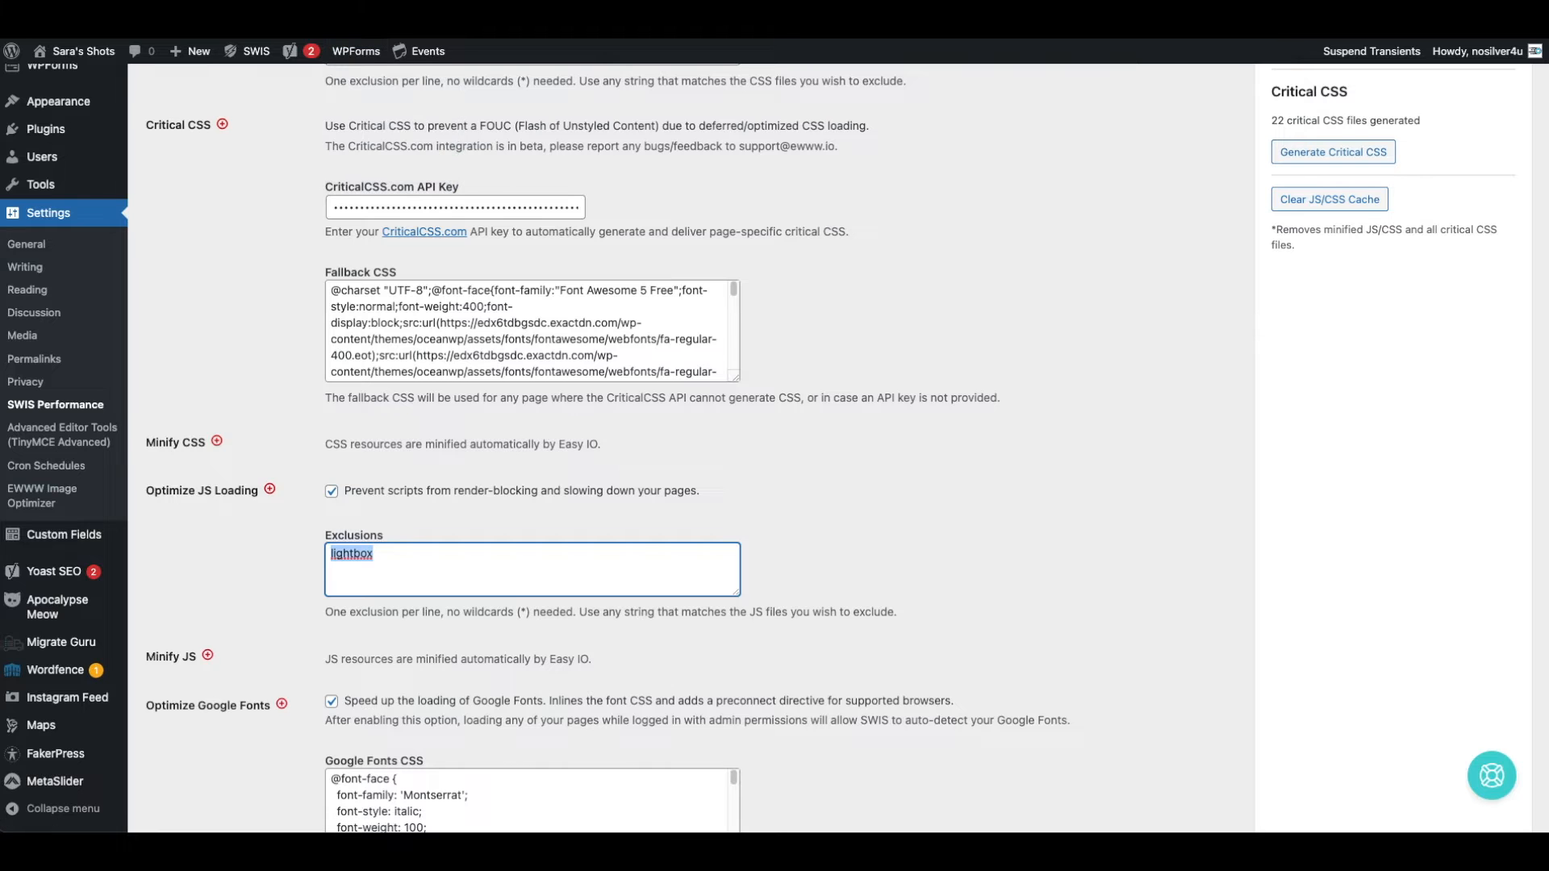
left_click(329, 29)
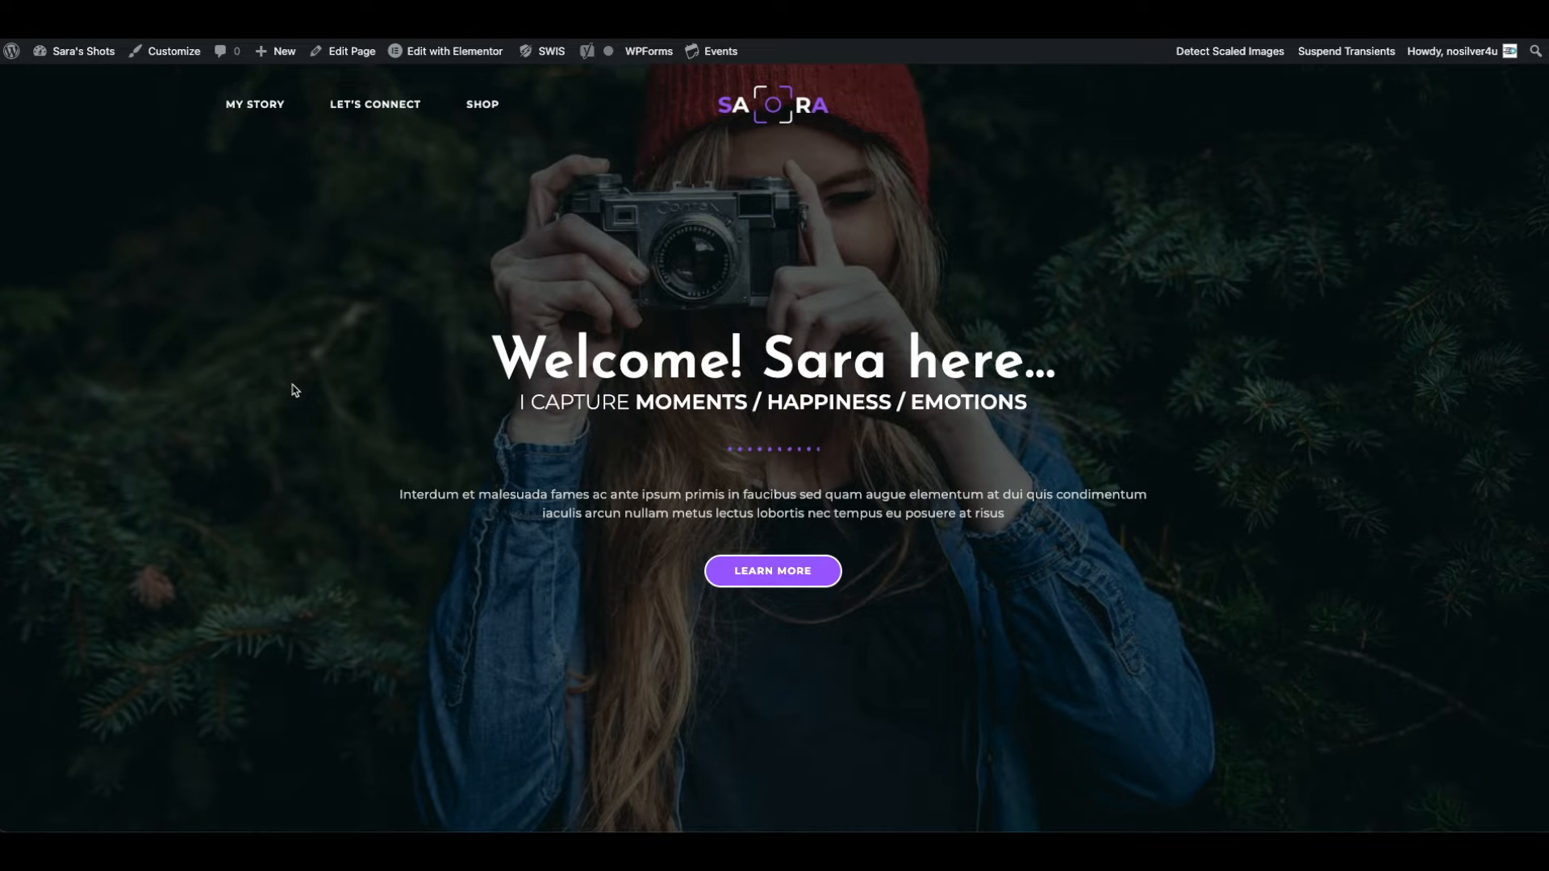
scroll(293, 391, "down", 5)
scroll(283, 393, "down", 4)
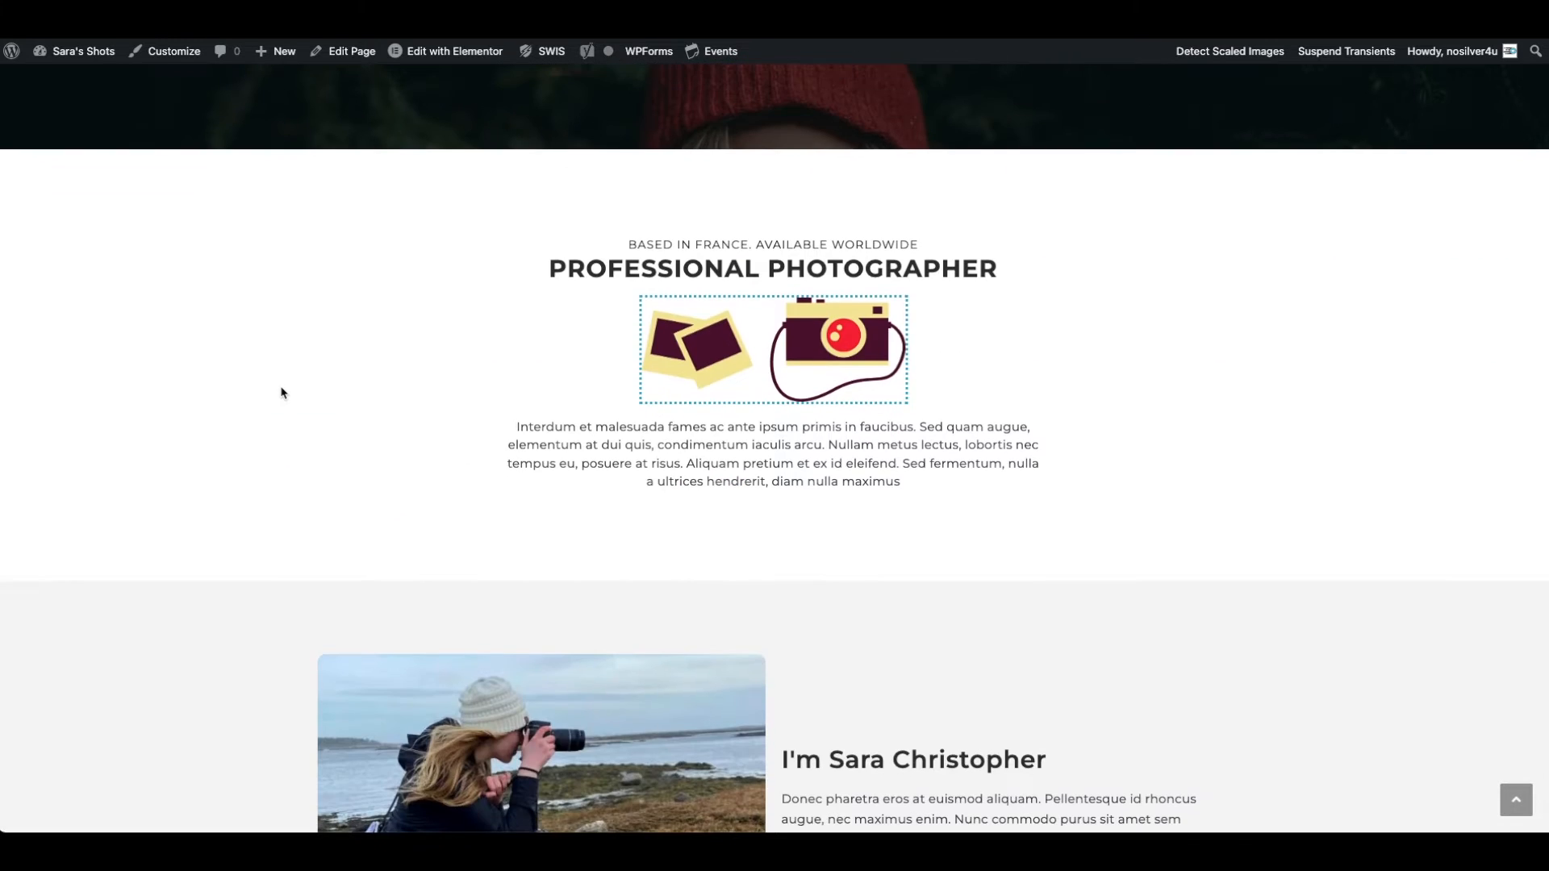
scroll(283, 391, "up", 10)
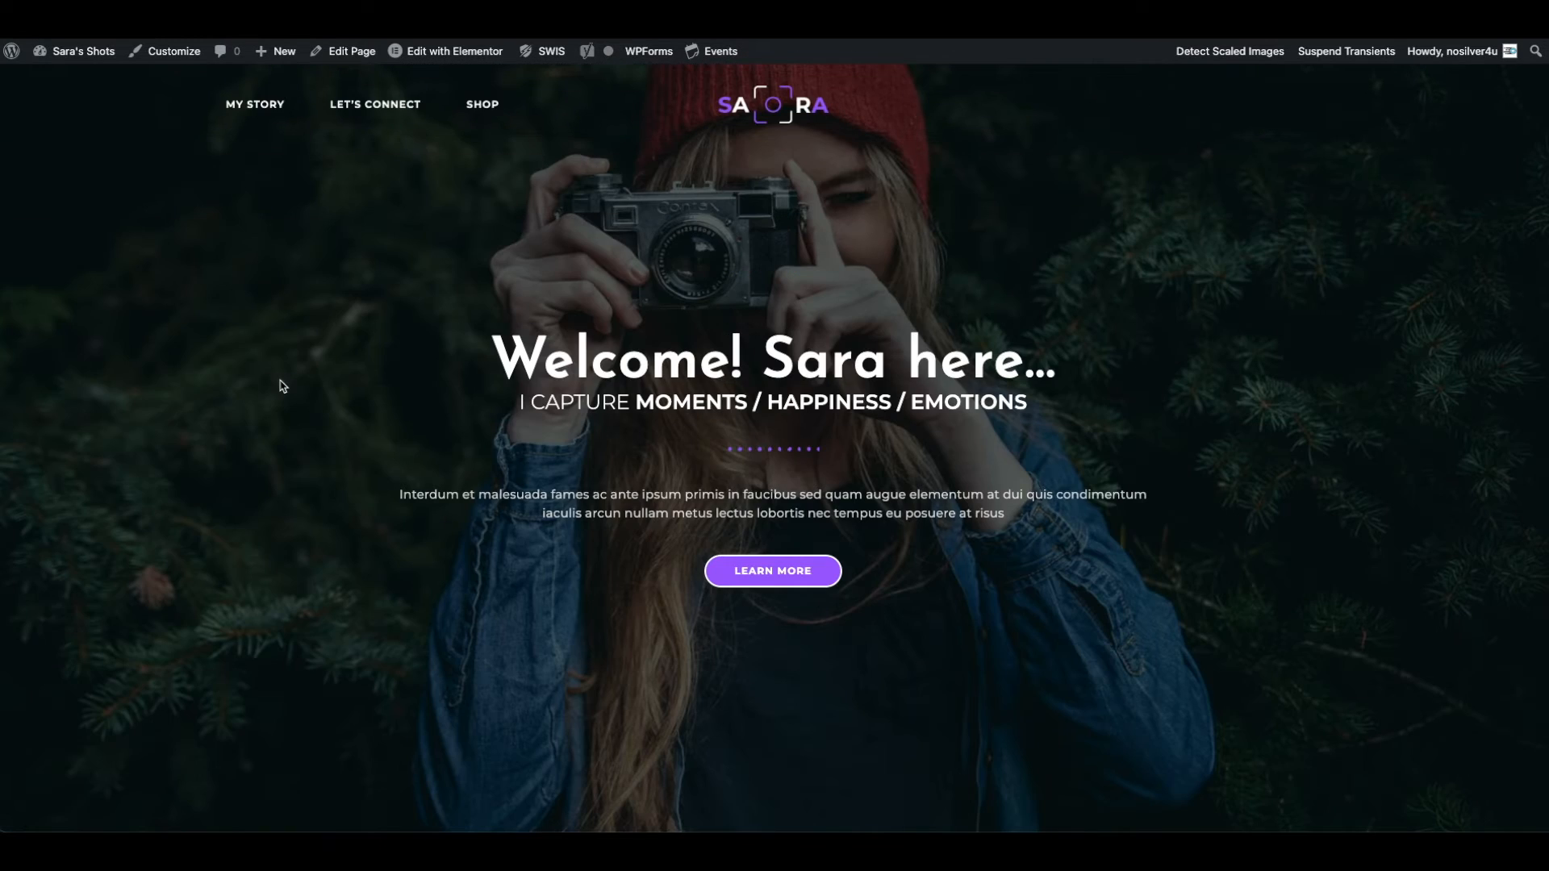
Inspect the home page with the browser's developer tools and show the console output.
right_click(283, 387)
left_click(347, 612)
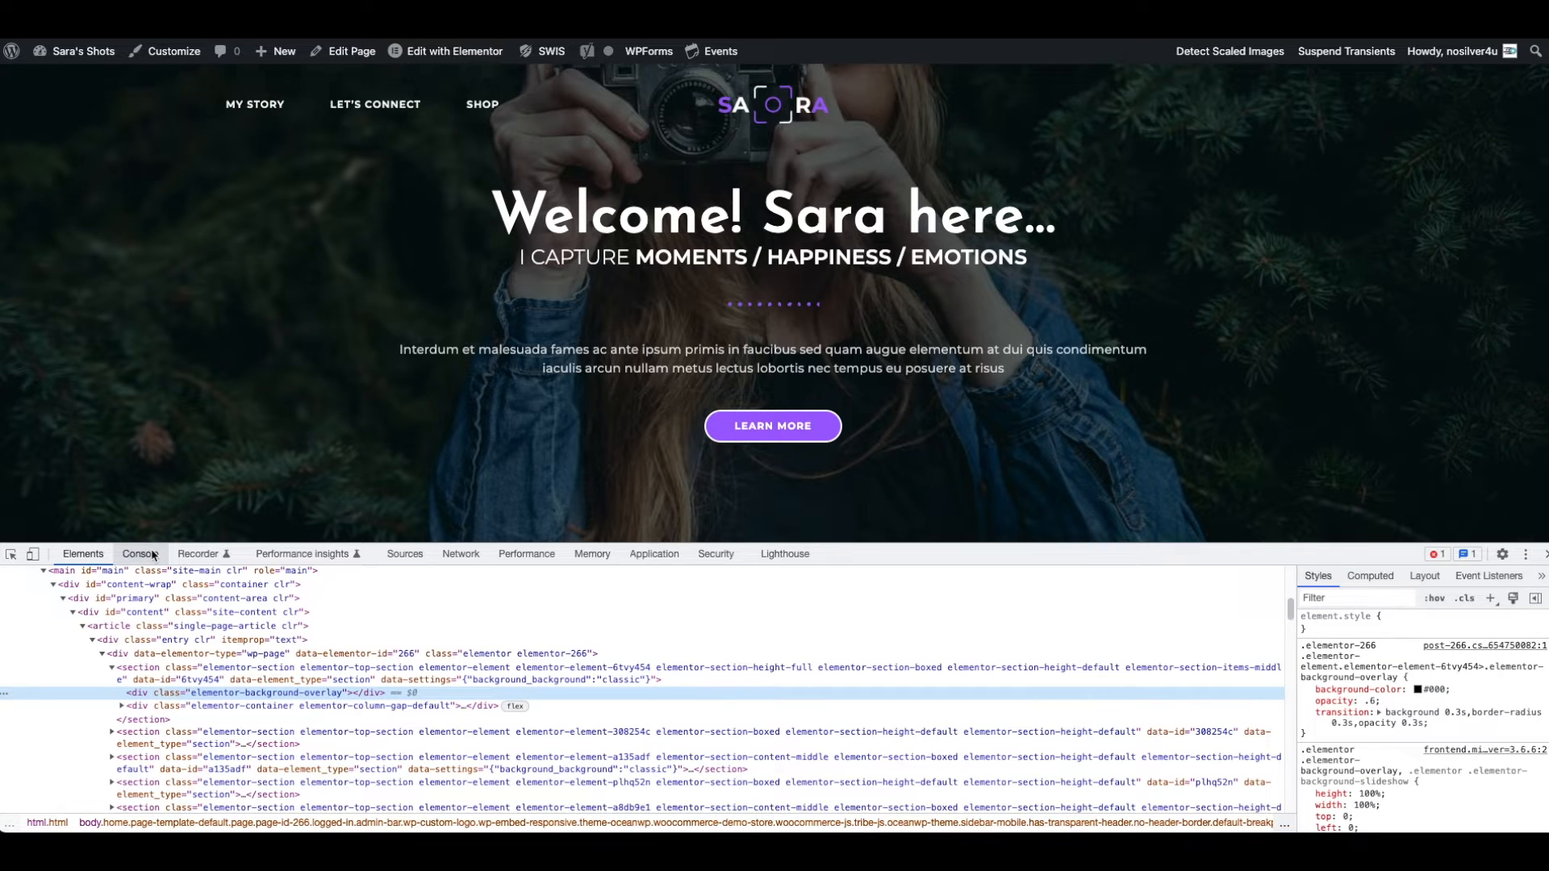
left_click(152, 554)
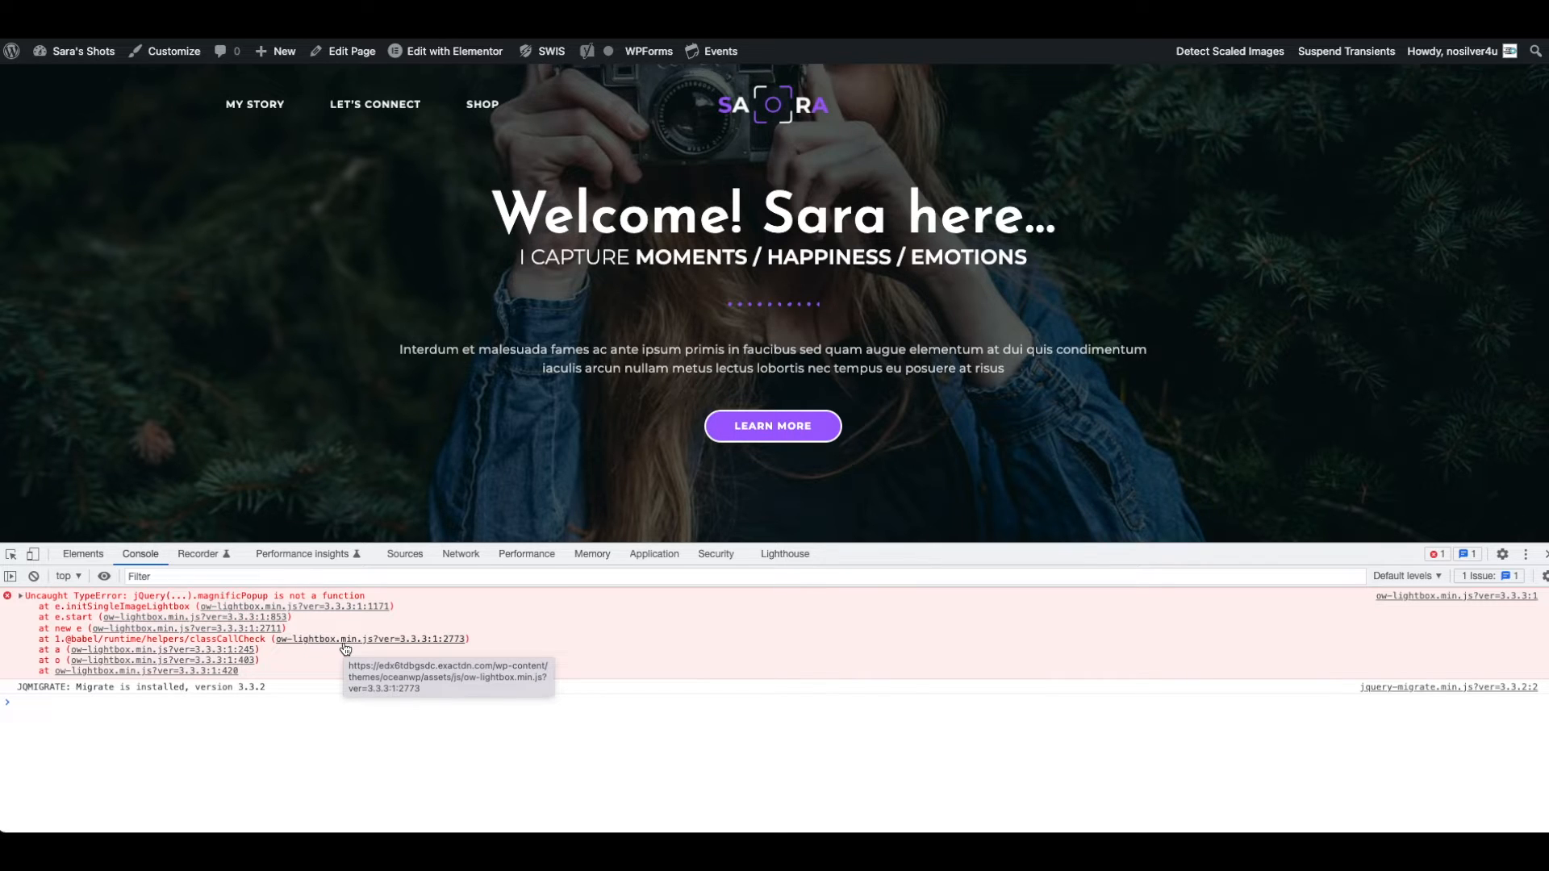
Open the SWIS JS/CSS manager for the home page and search its asset list for "lightbox".
mouse_move(541, 55)
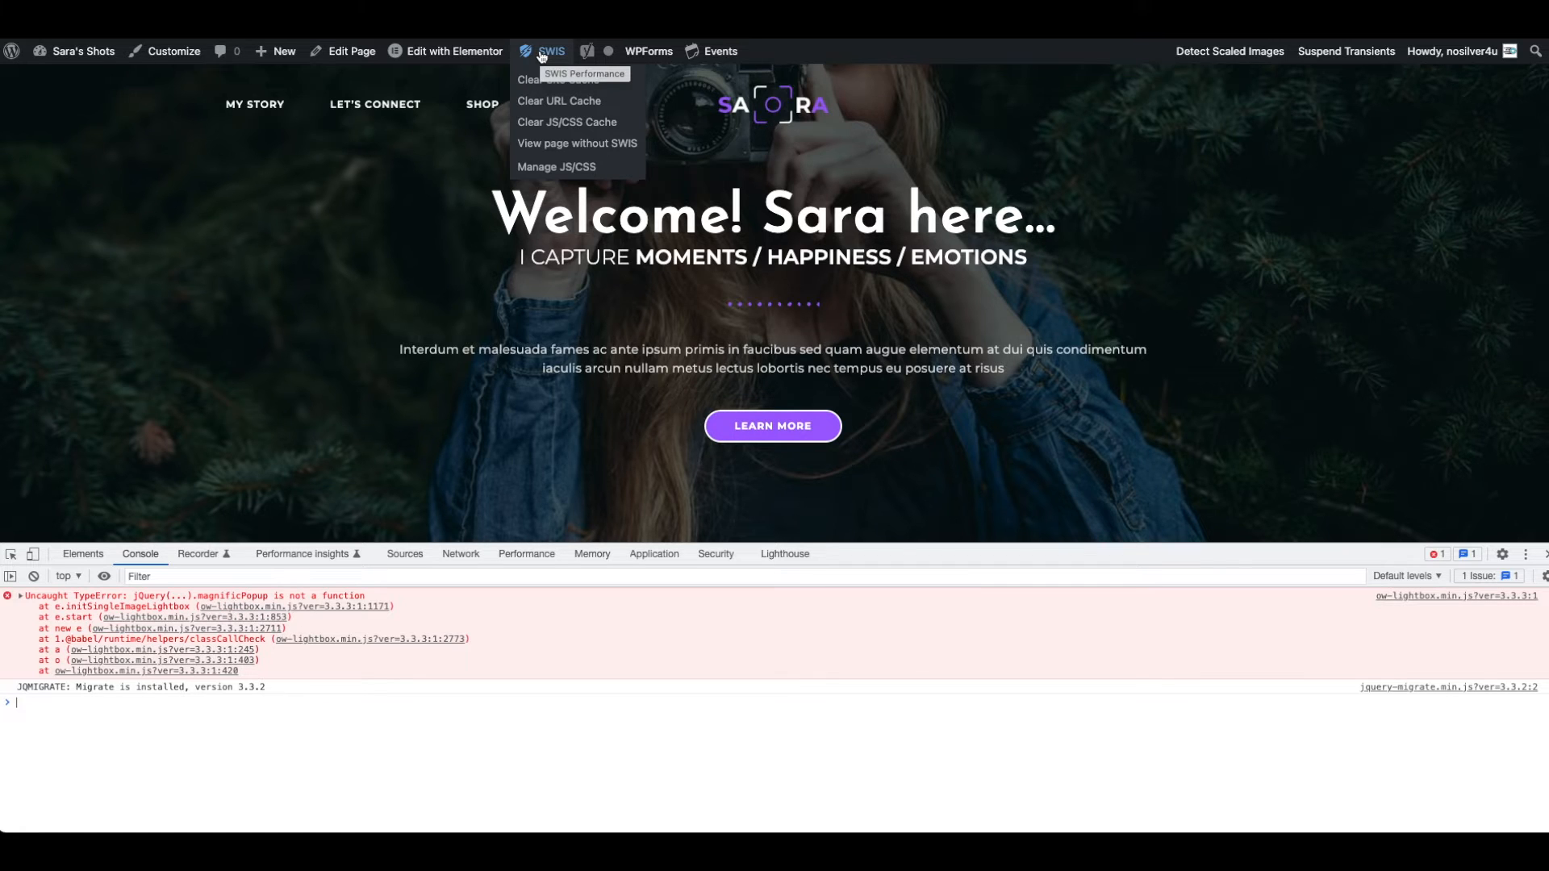
left_click(541, 55)
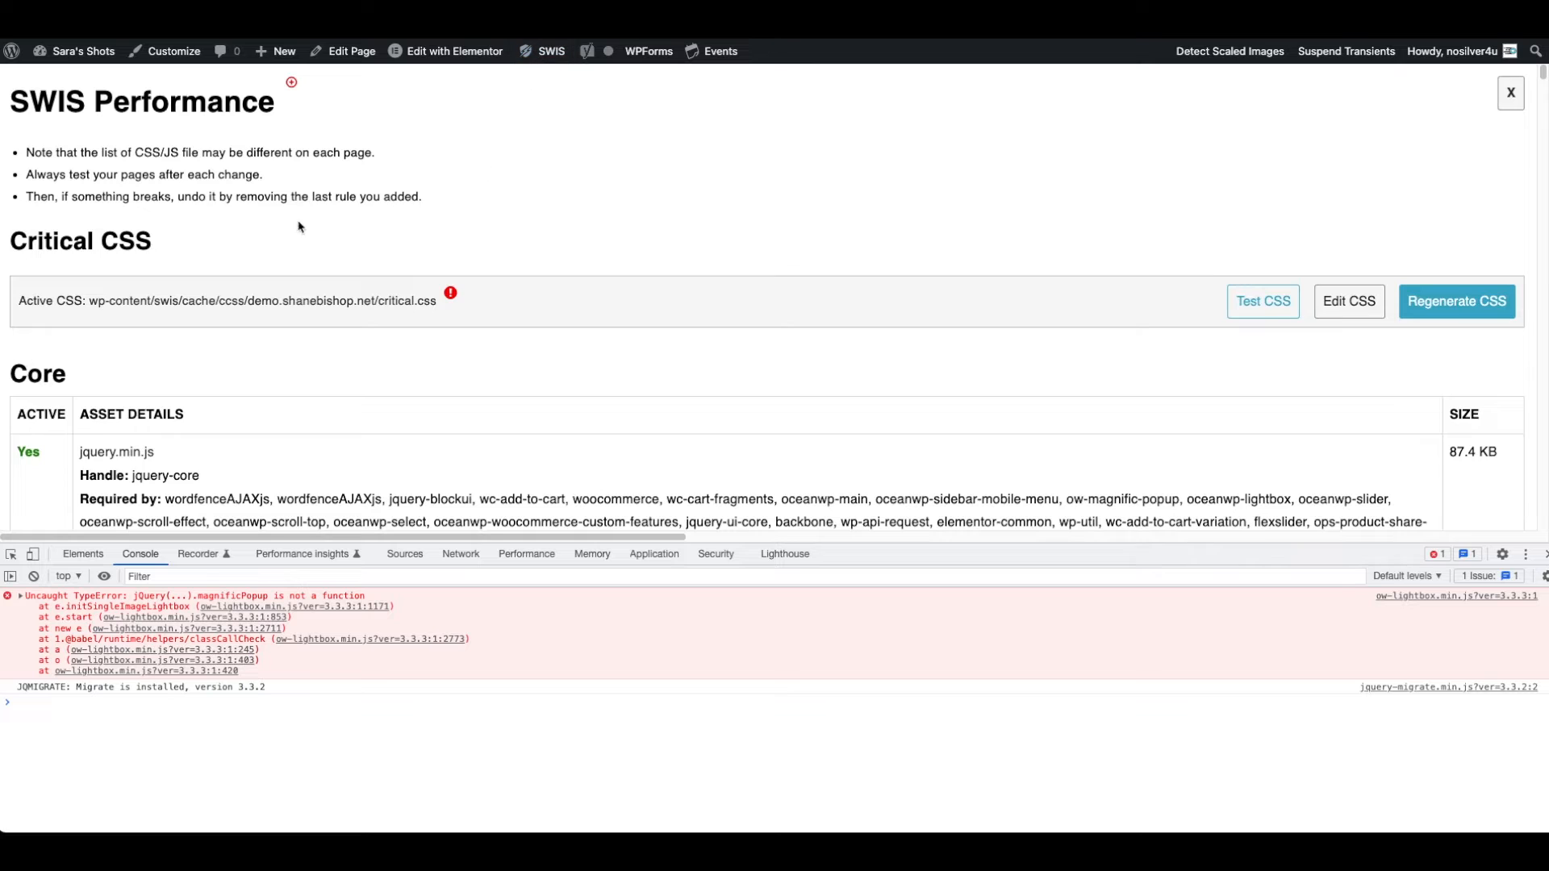
scroll(262, 255, "down", 2)
scroll(267, 259, "down", 1)
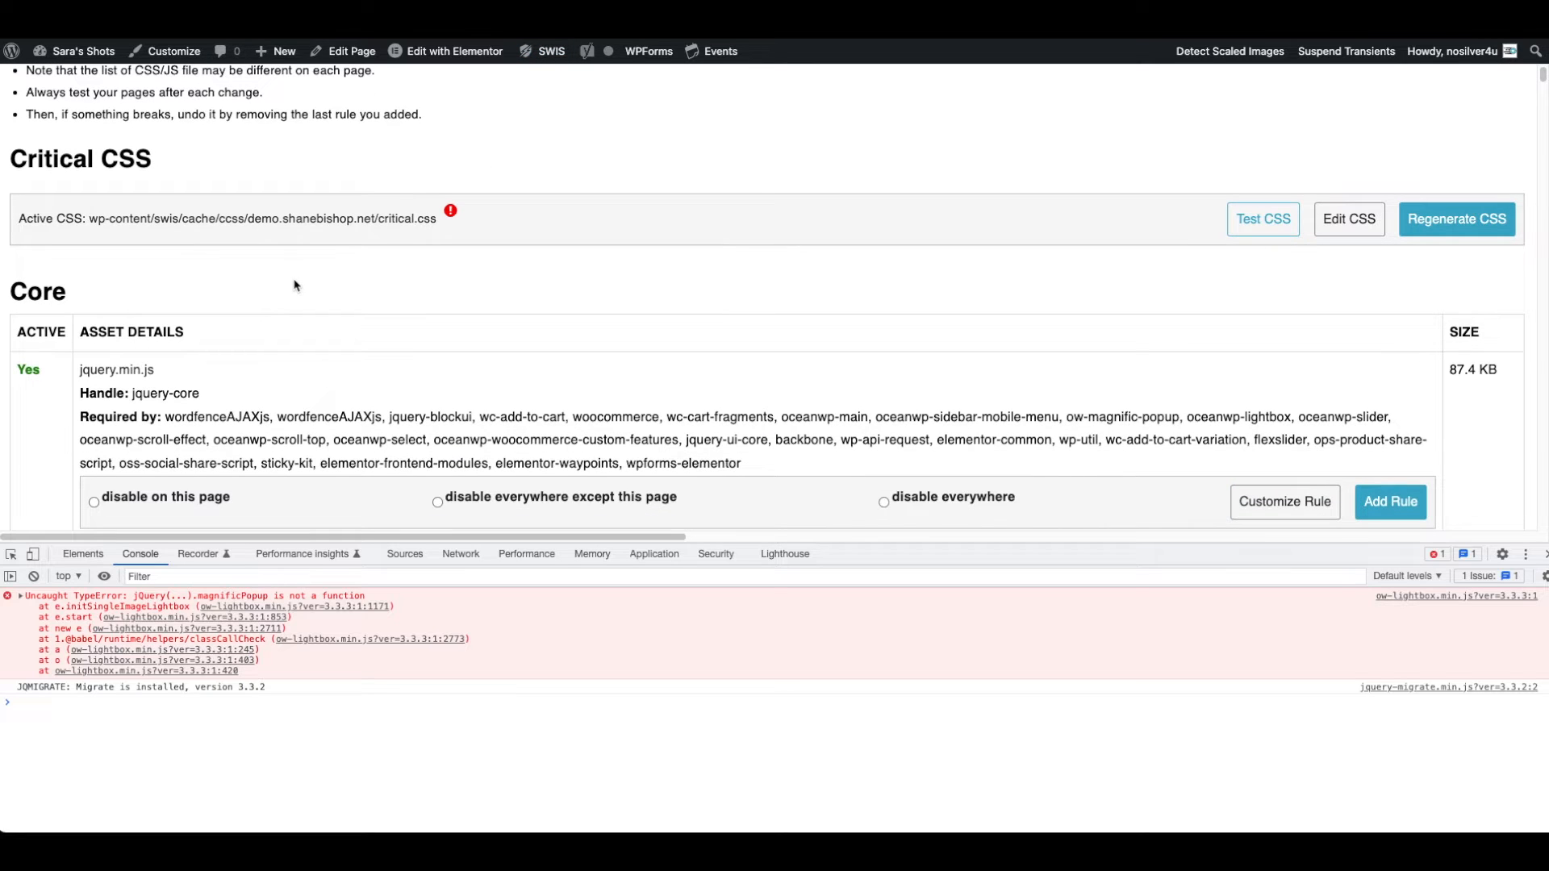
key("super+f")
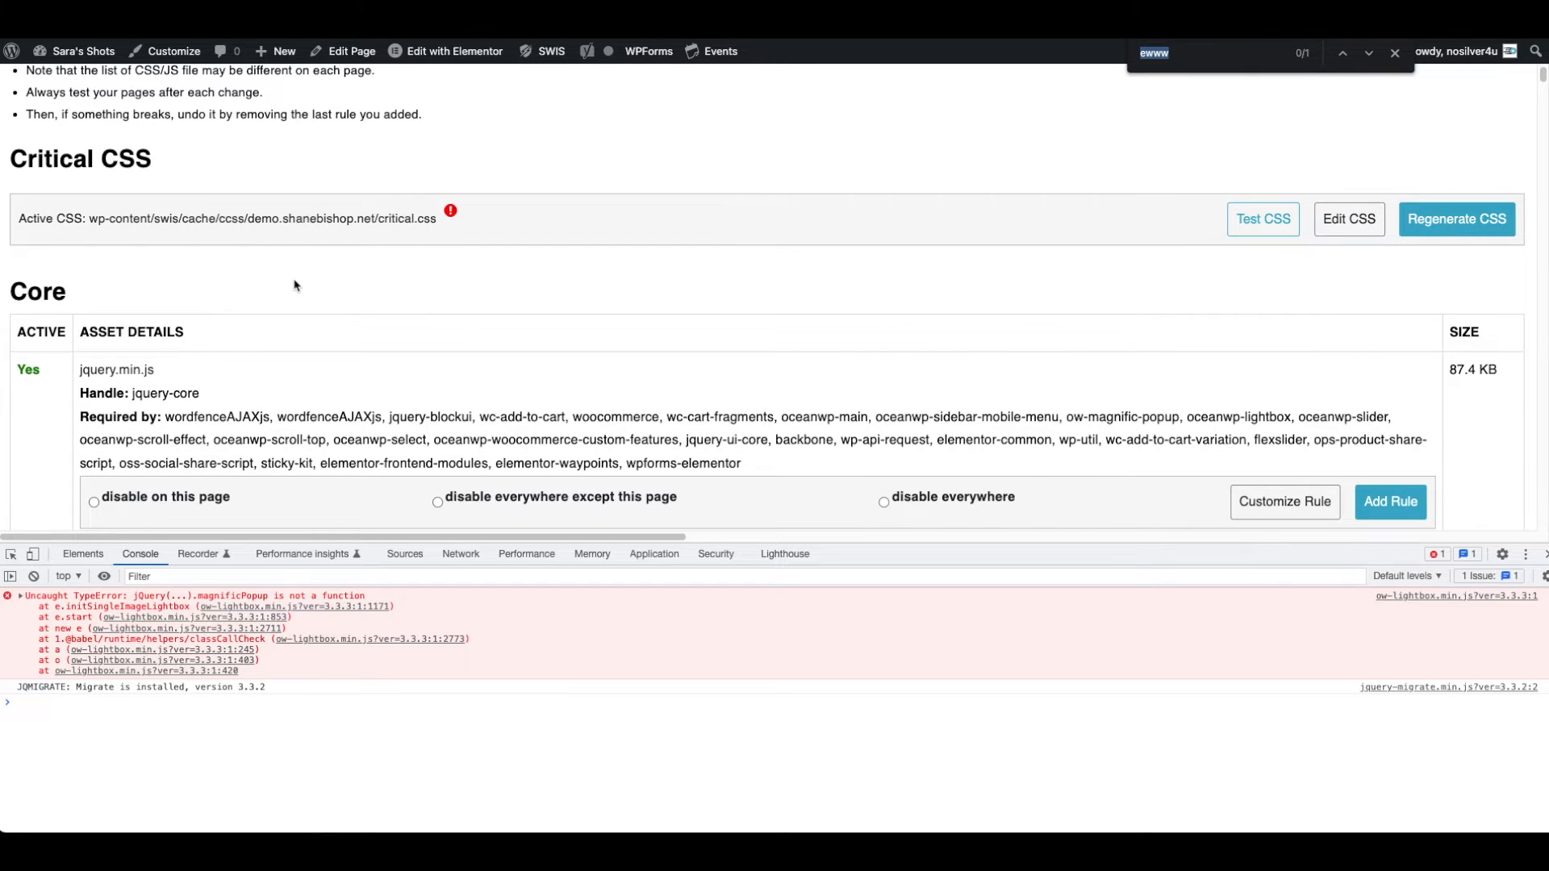
type("lightbox")
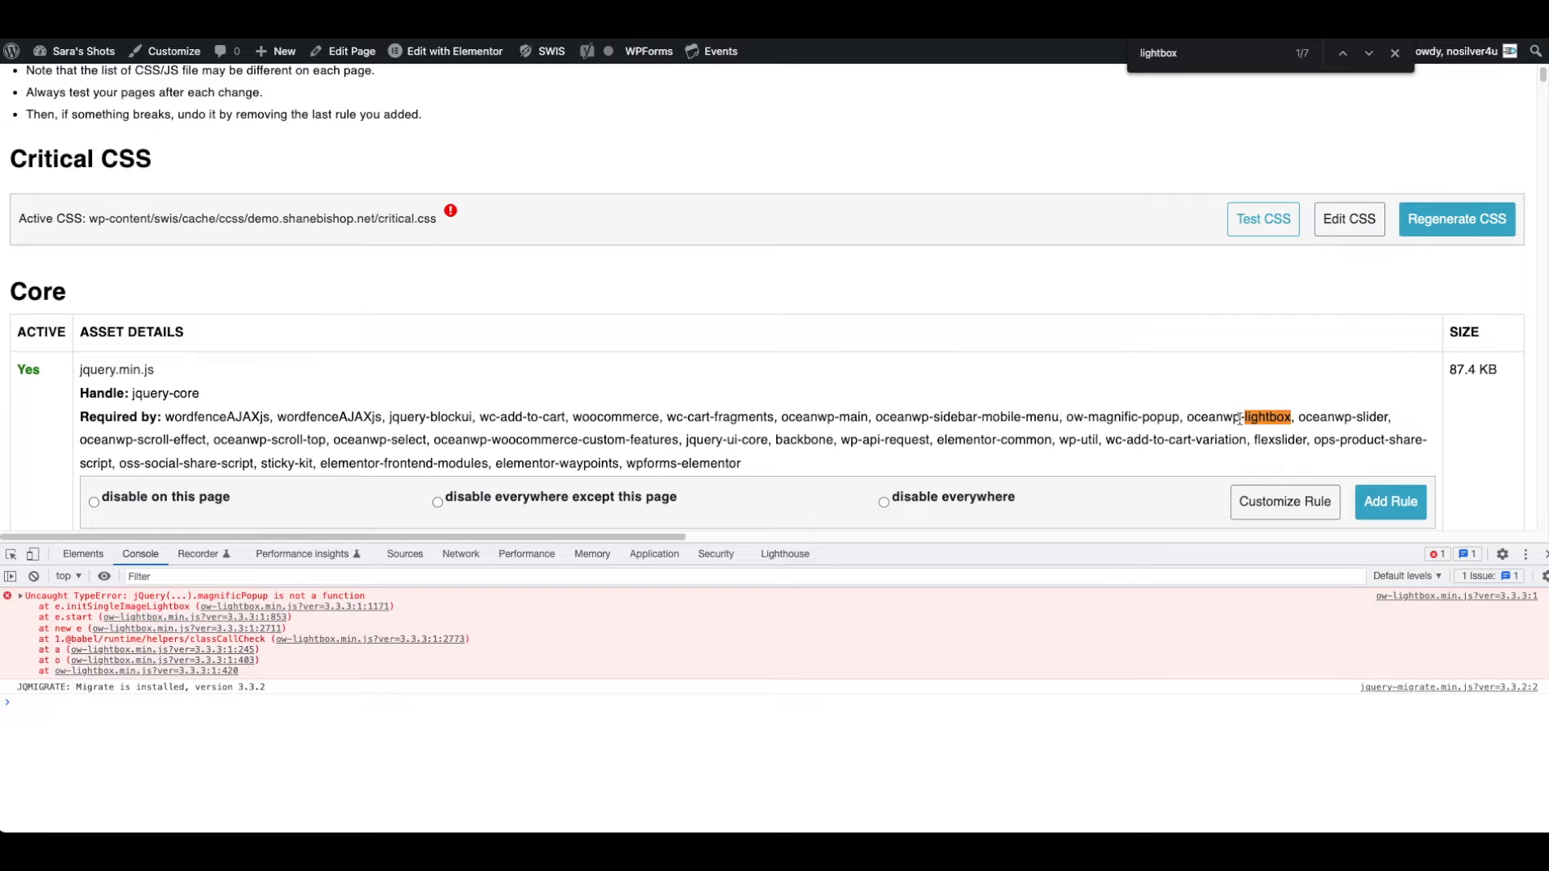
Go through the lightbox matches in the asset list to examine which scripts oceanwp-lightbox depends on.
key("Return")
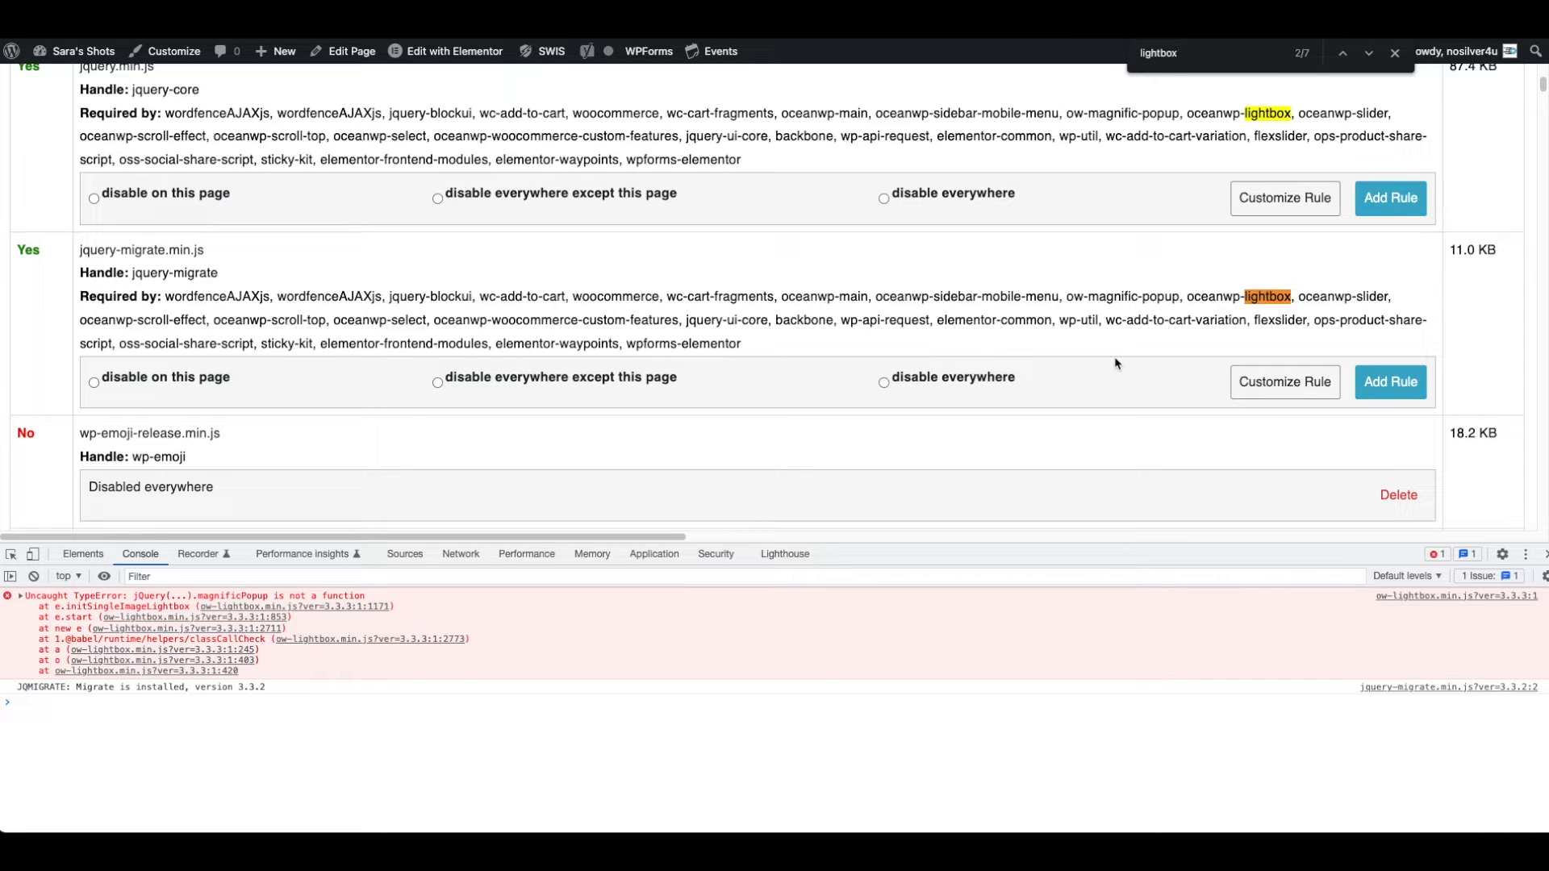
key("Return")
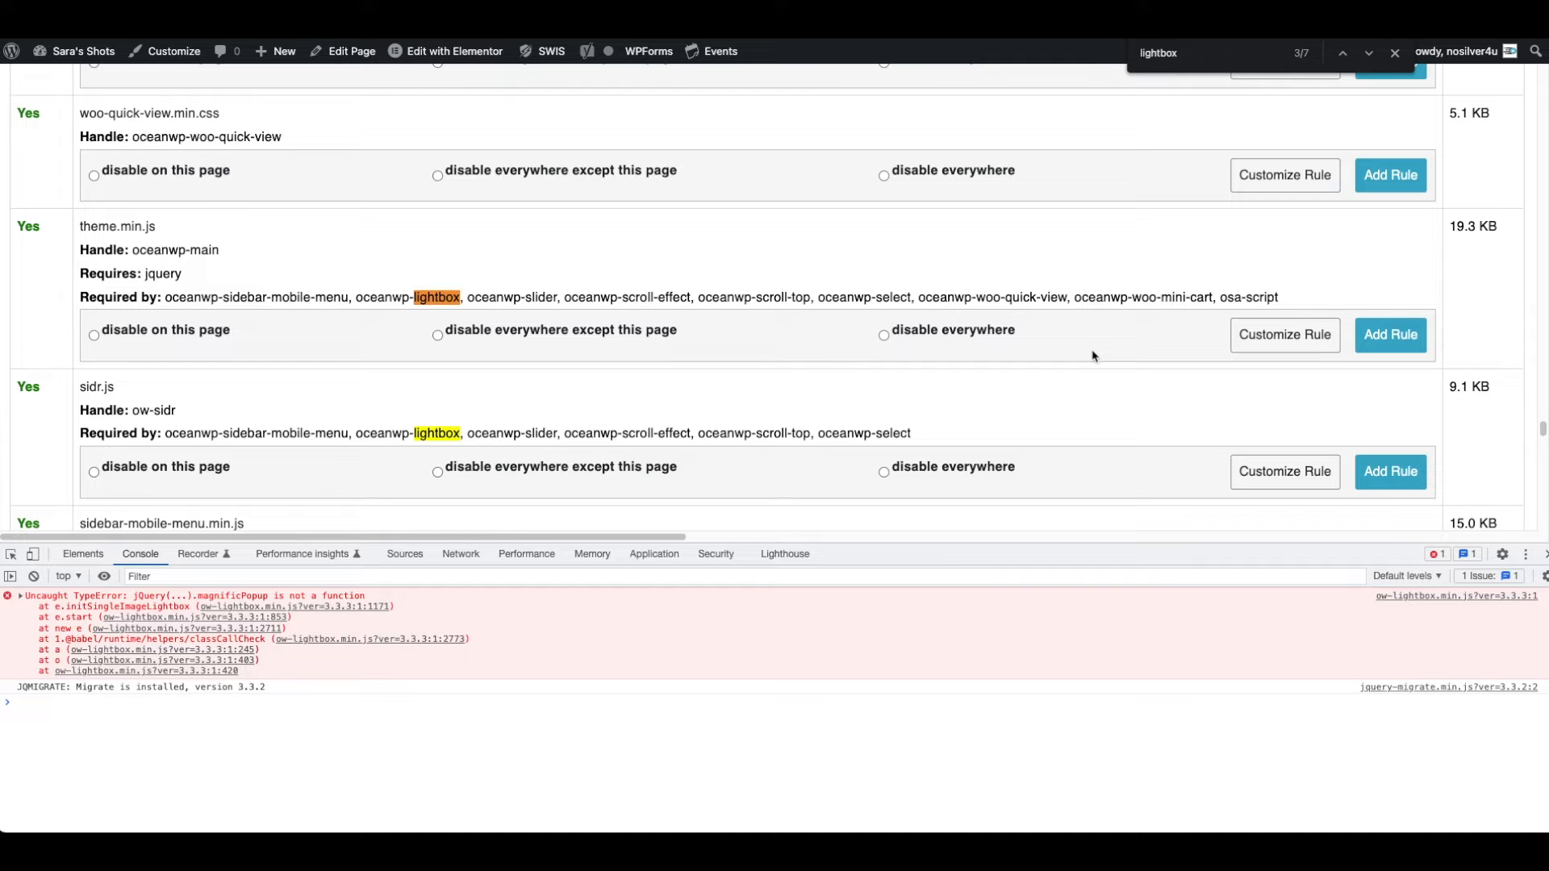
key("Return")
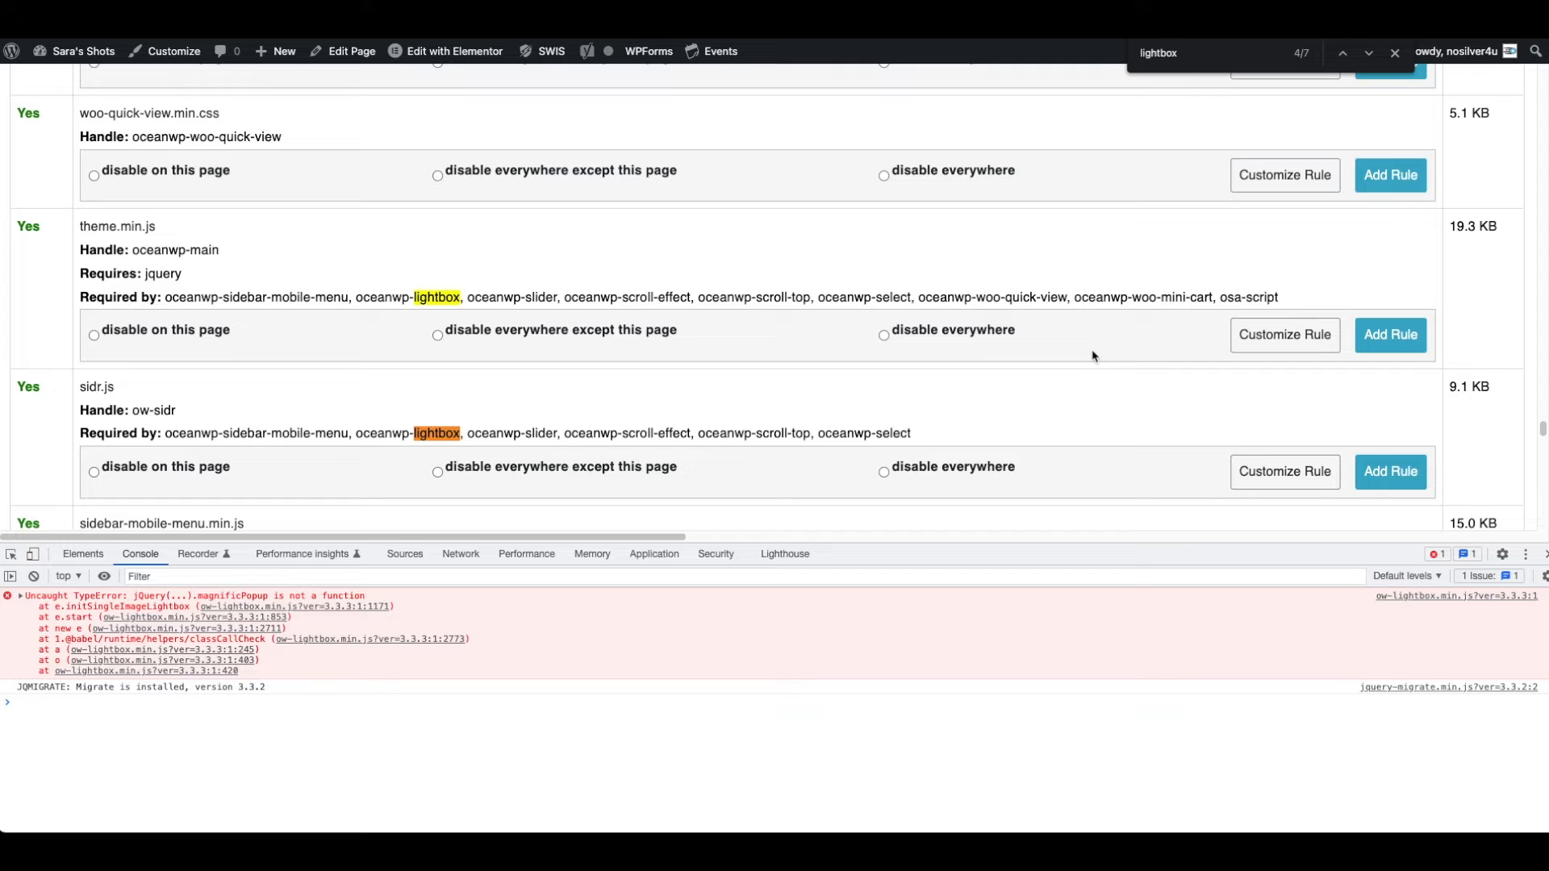
key("Return")
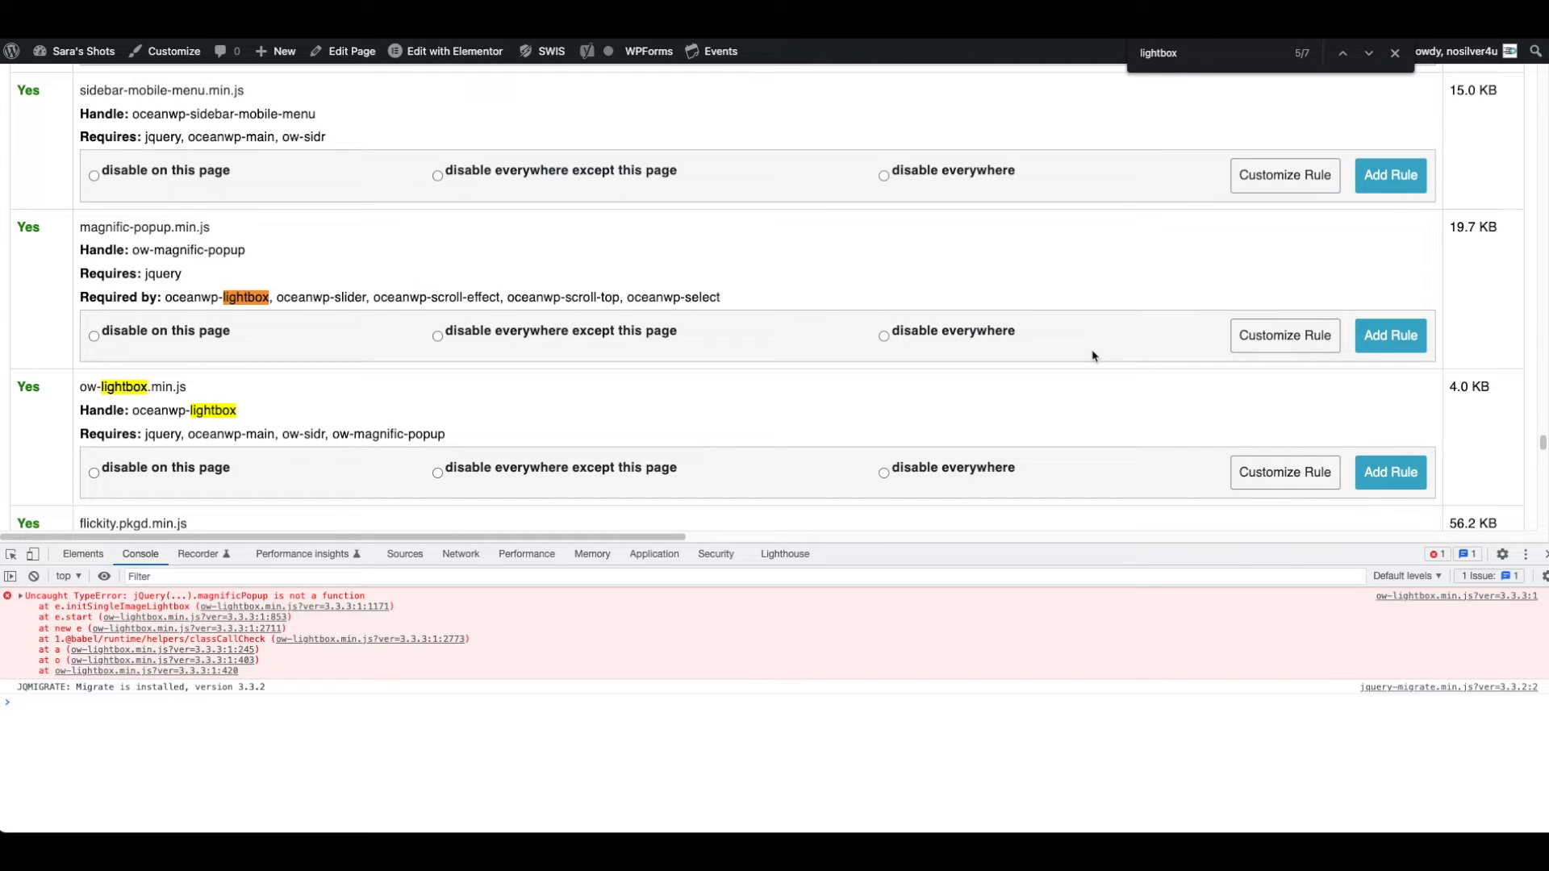
key("Return")
key("Return")
key("Return")
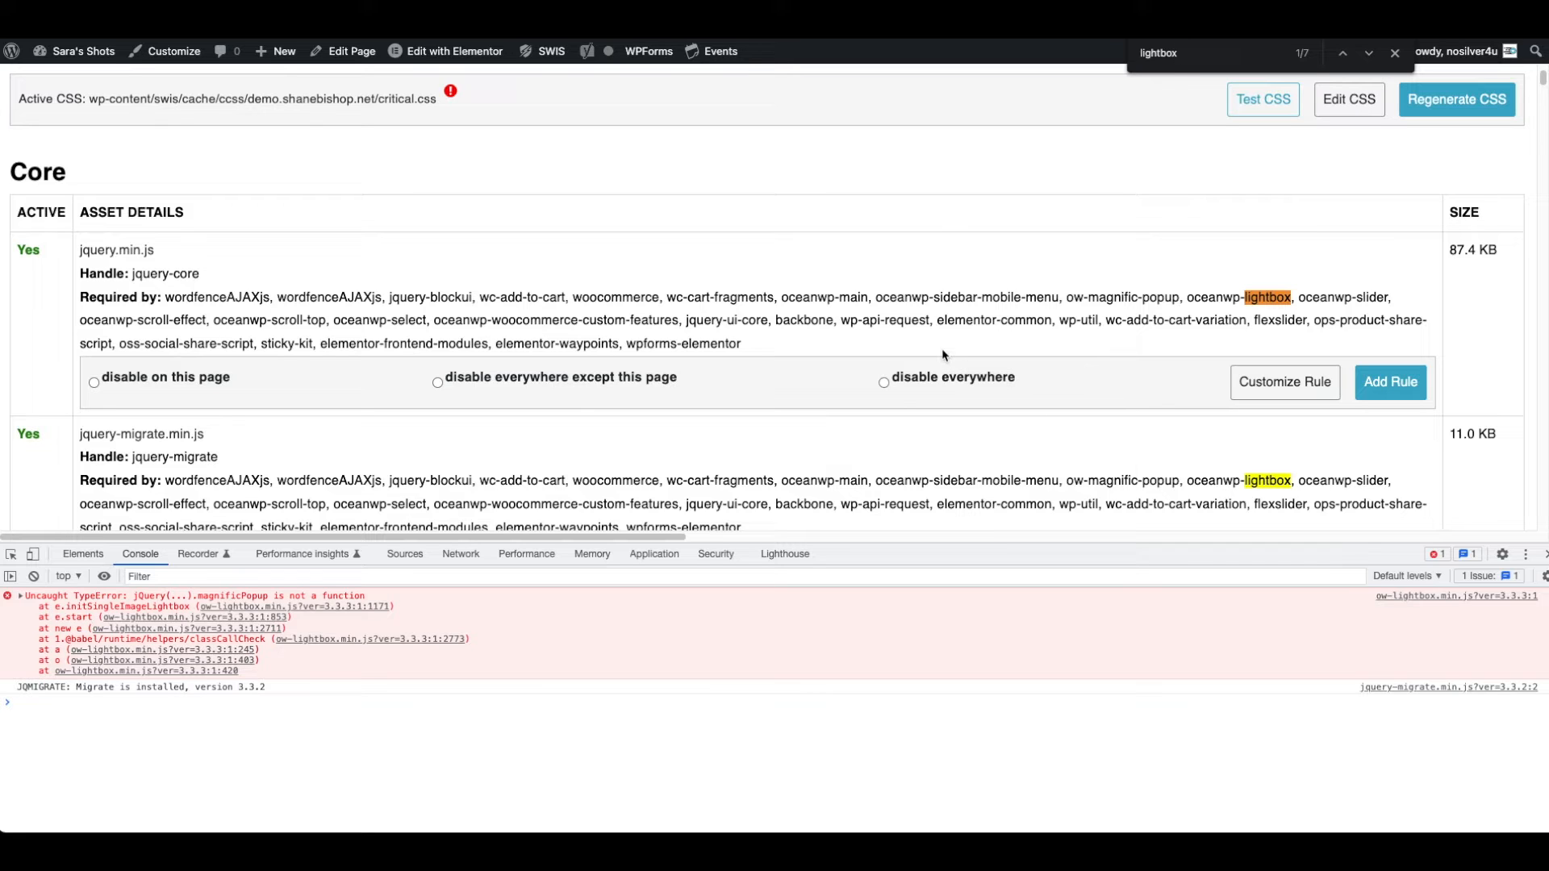
key("Return")
key("Return")
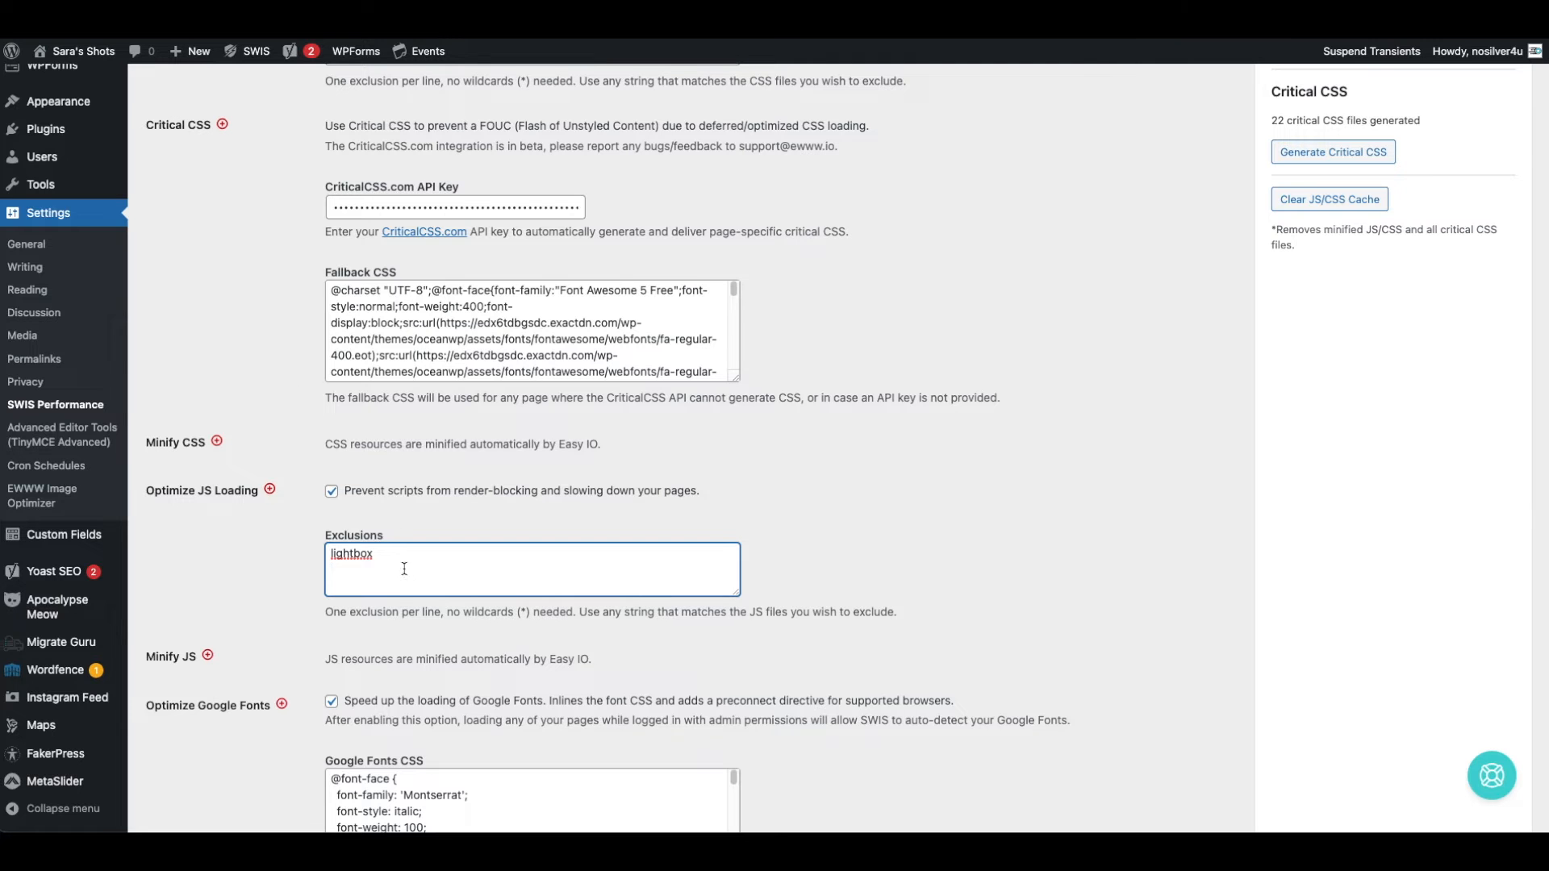
Add sidr.js and theme.min.js on separate lines to the Optimize JS Loading exclusions in the SWIS Performance settings.
key("Return")
type("sidr.js")
key("Return")
type("theme.min")
type(".j.s")
key("Return")
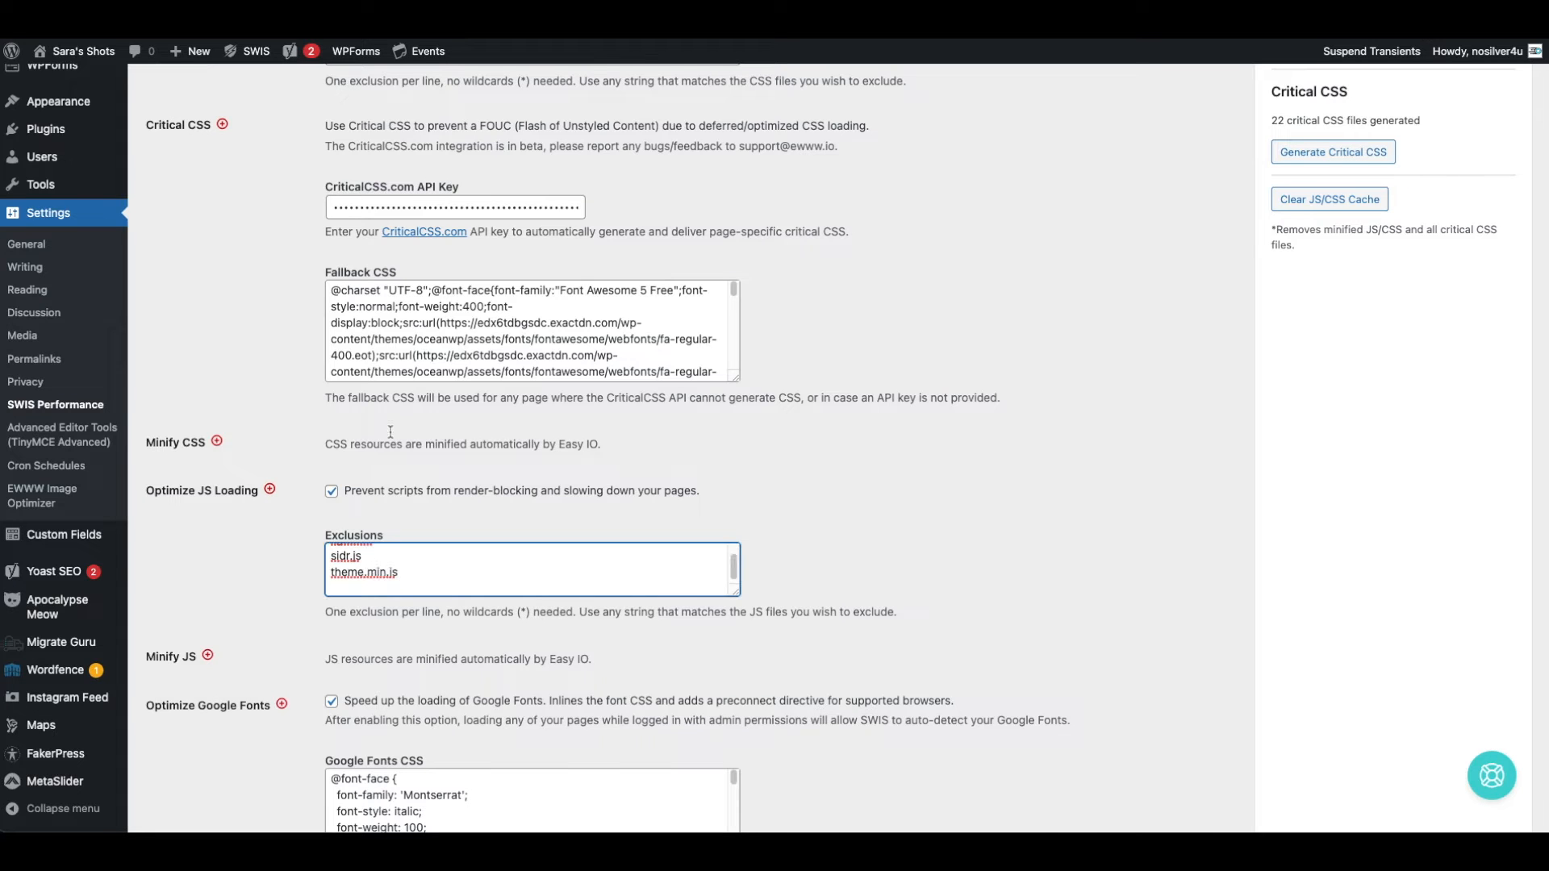
Recheck the home page's asset list, add jquery to the Optimize JS Loading exclusions, and save the settings.
left_click(331, 16)
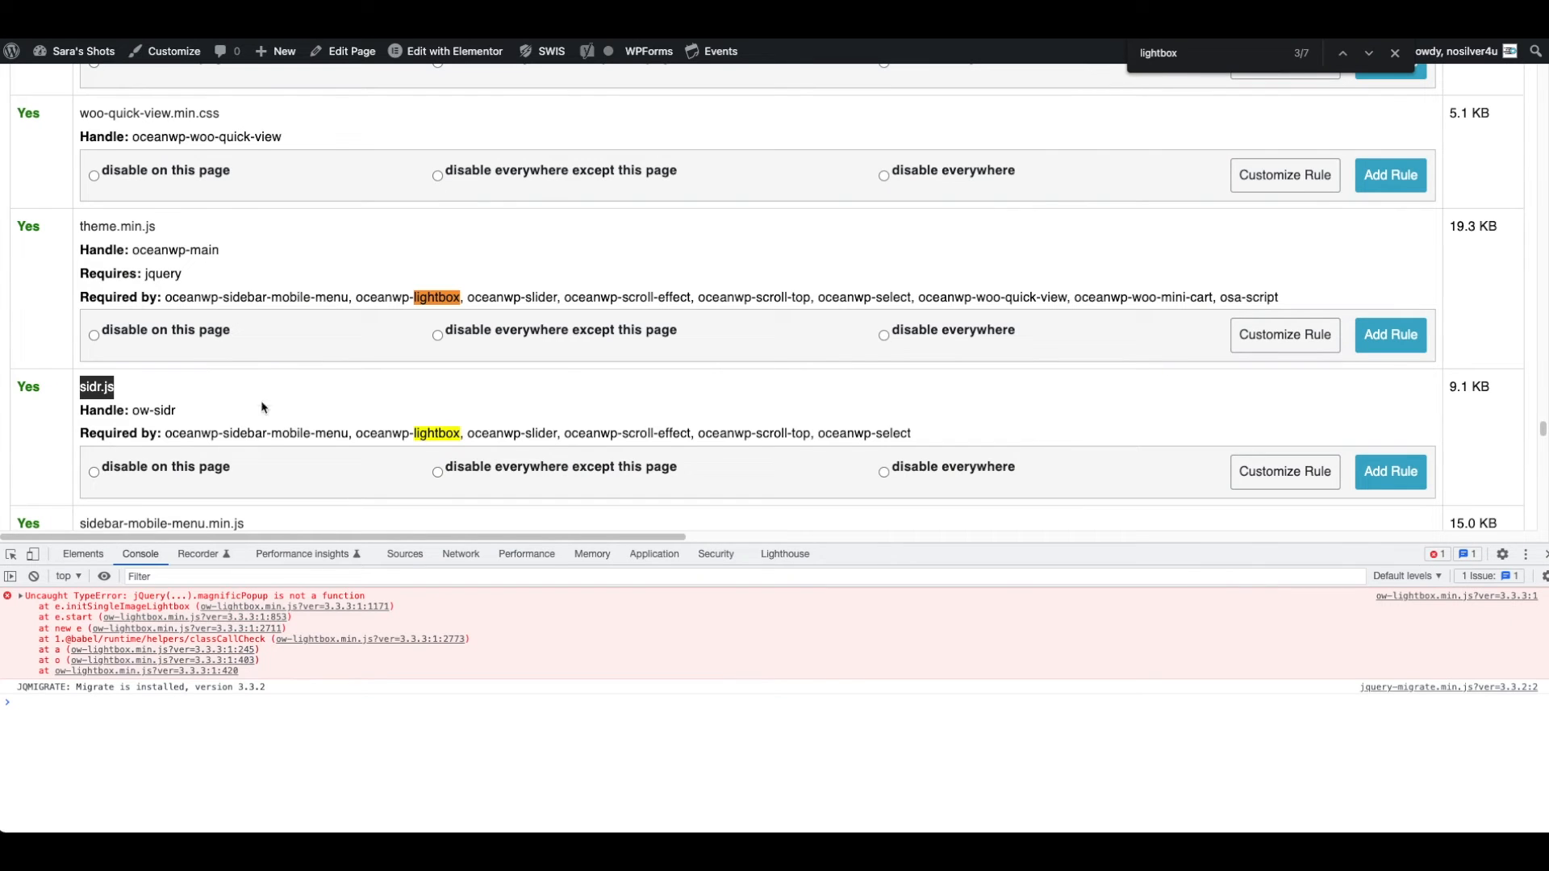
scroll(178, 354, "up", 3)
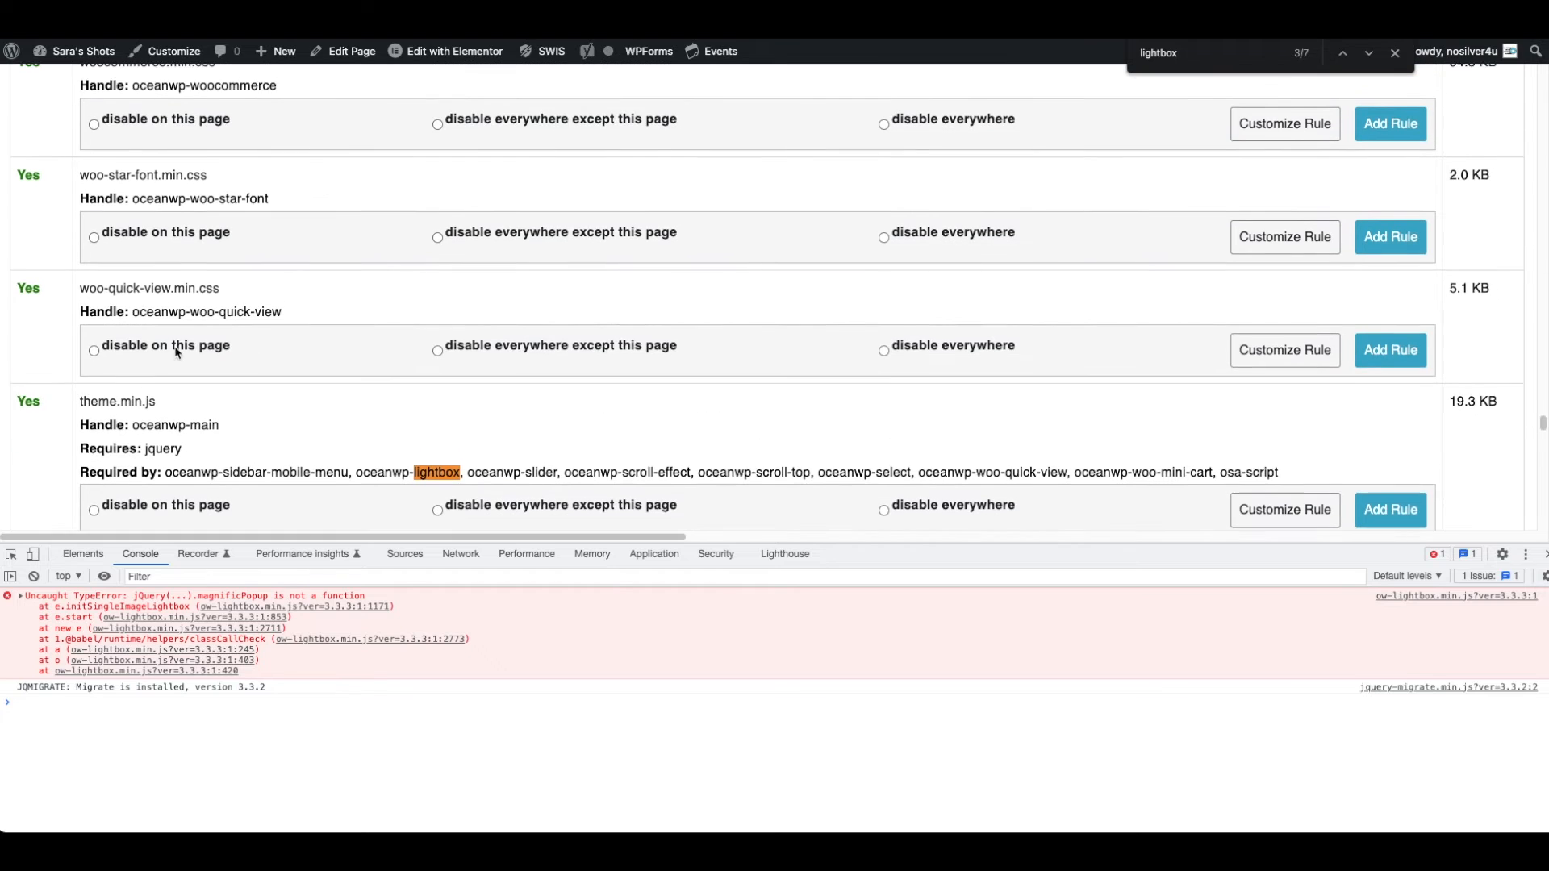
scroll(177, 353, "up", 3)
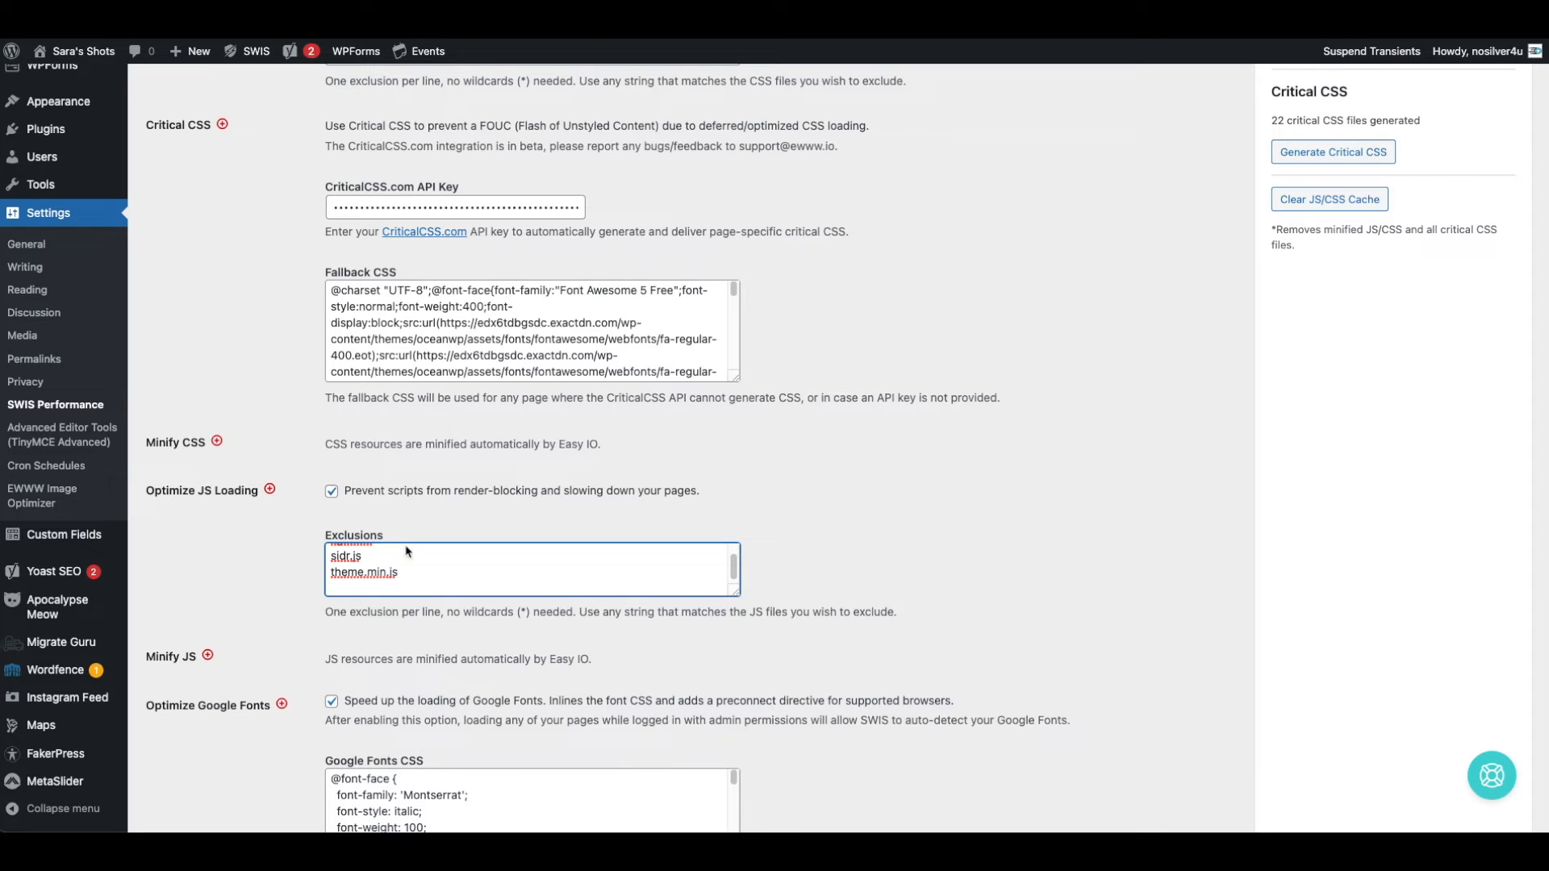
left_click(430, 566)
key("Return")
type("jquery")
scroll(239, 575, "down", 10)
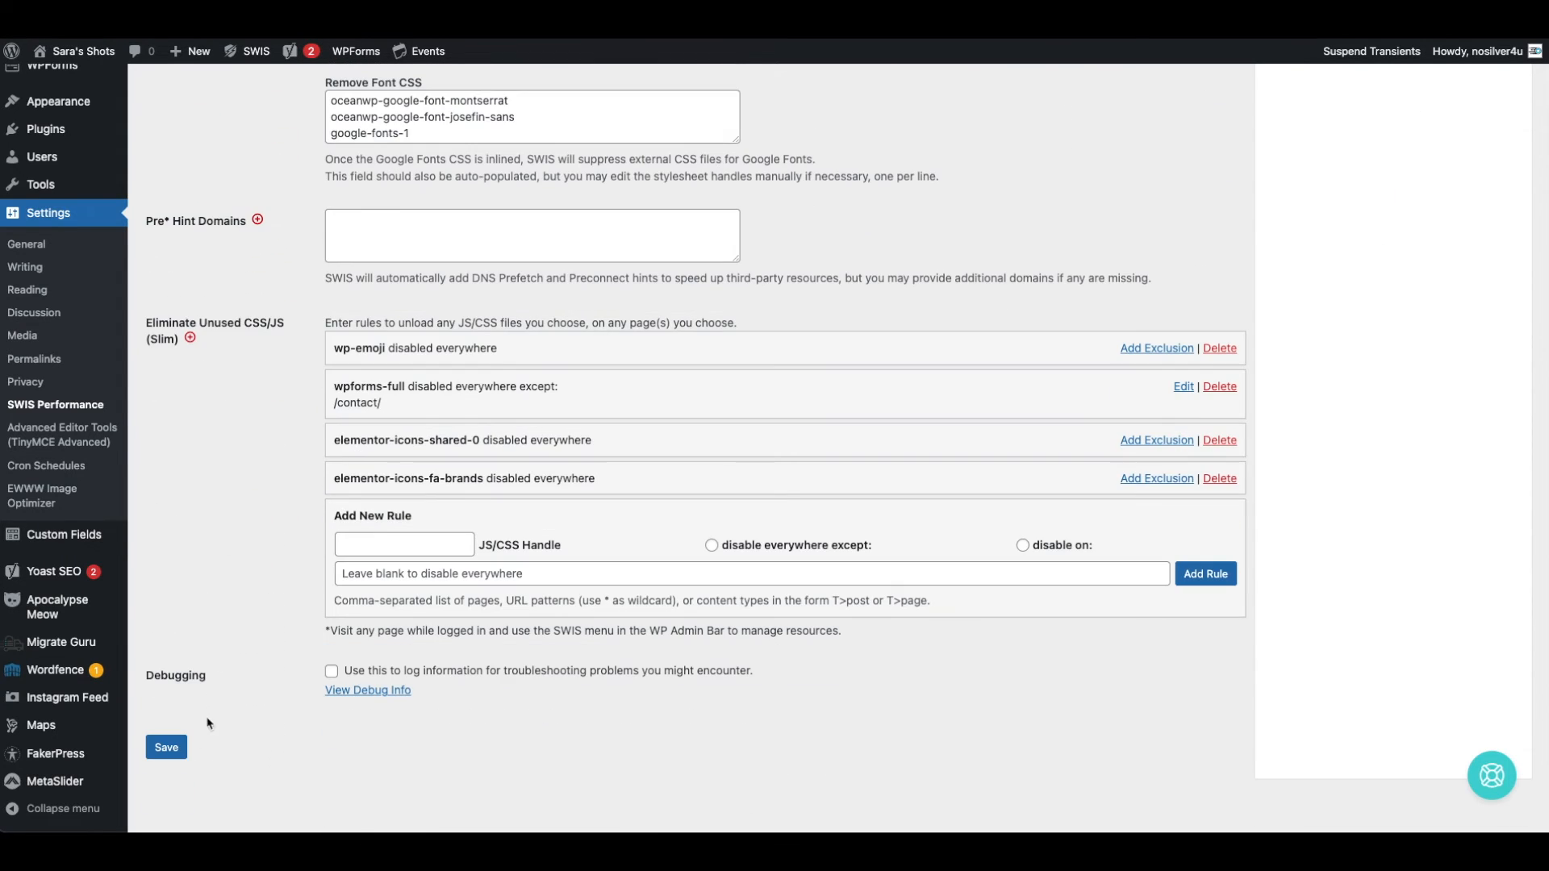
left_click(168, 748)
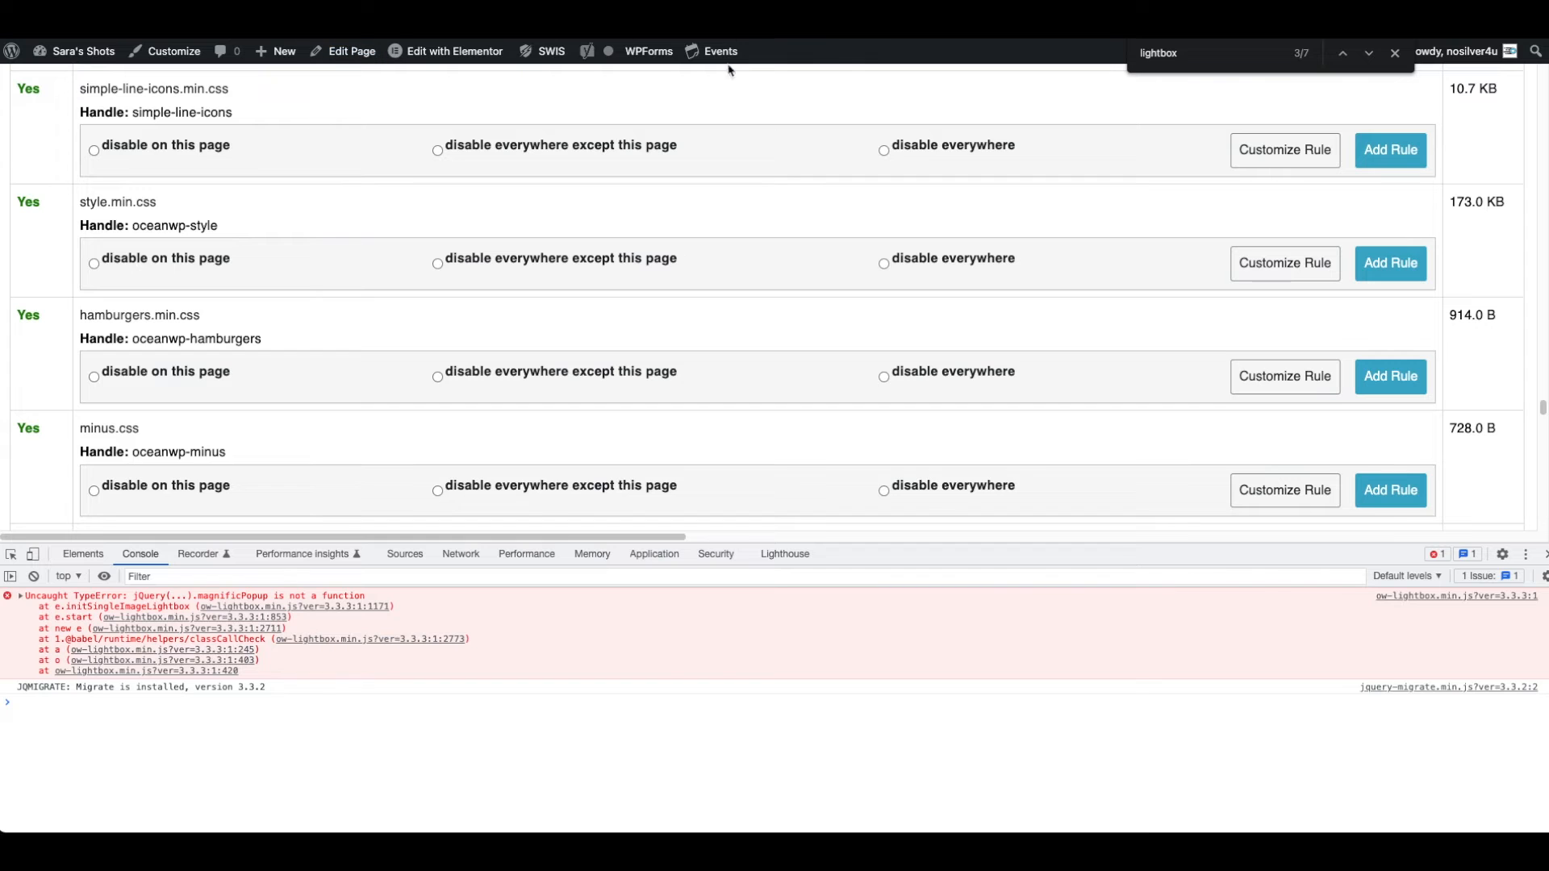
Look up magnific-popup.min.js in the home page's asset list, add magnific-popup to the Optimize JS Loading exclusions, and save the settings.
left_click(550, 59)
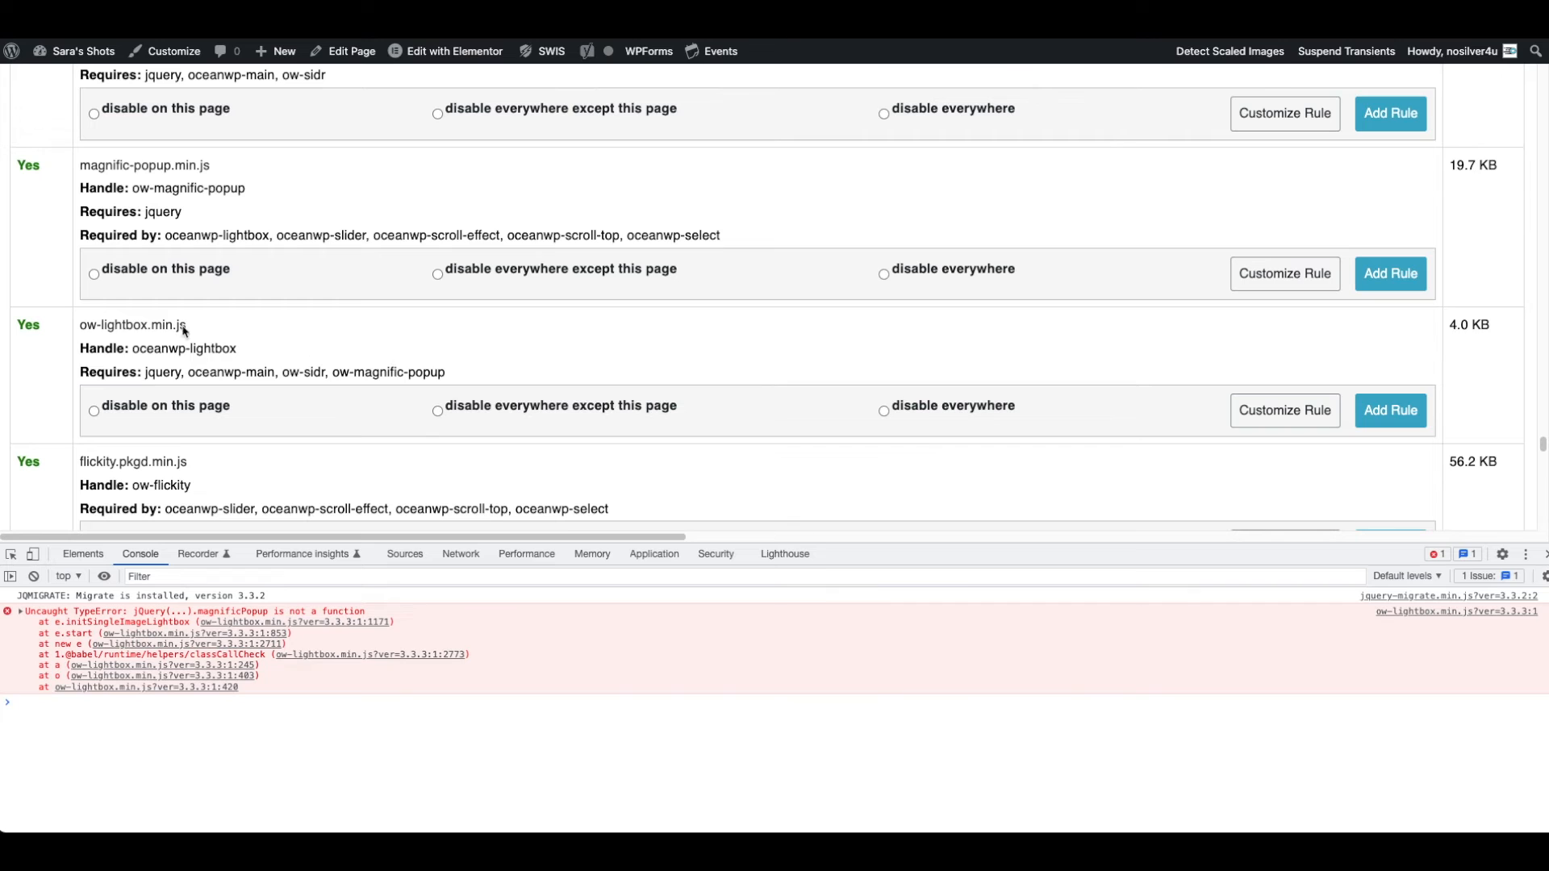
left_click_drag(211, 165, 83, 167)
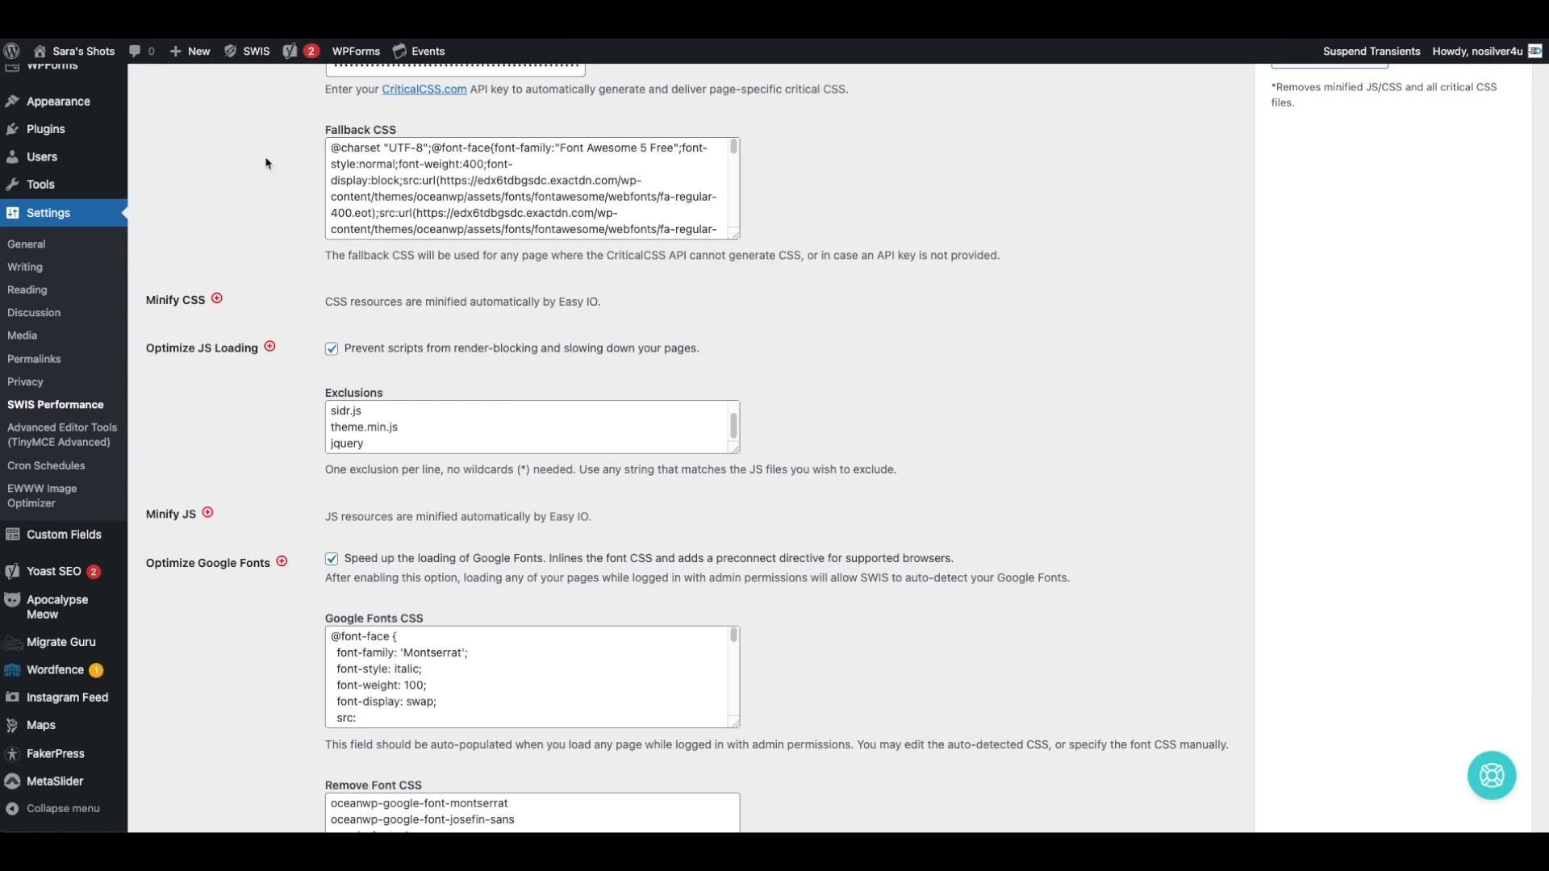
left_click(409, 444)
key("Return")
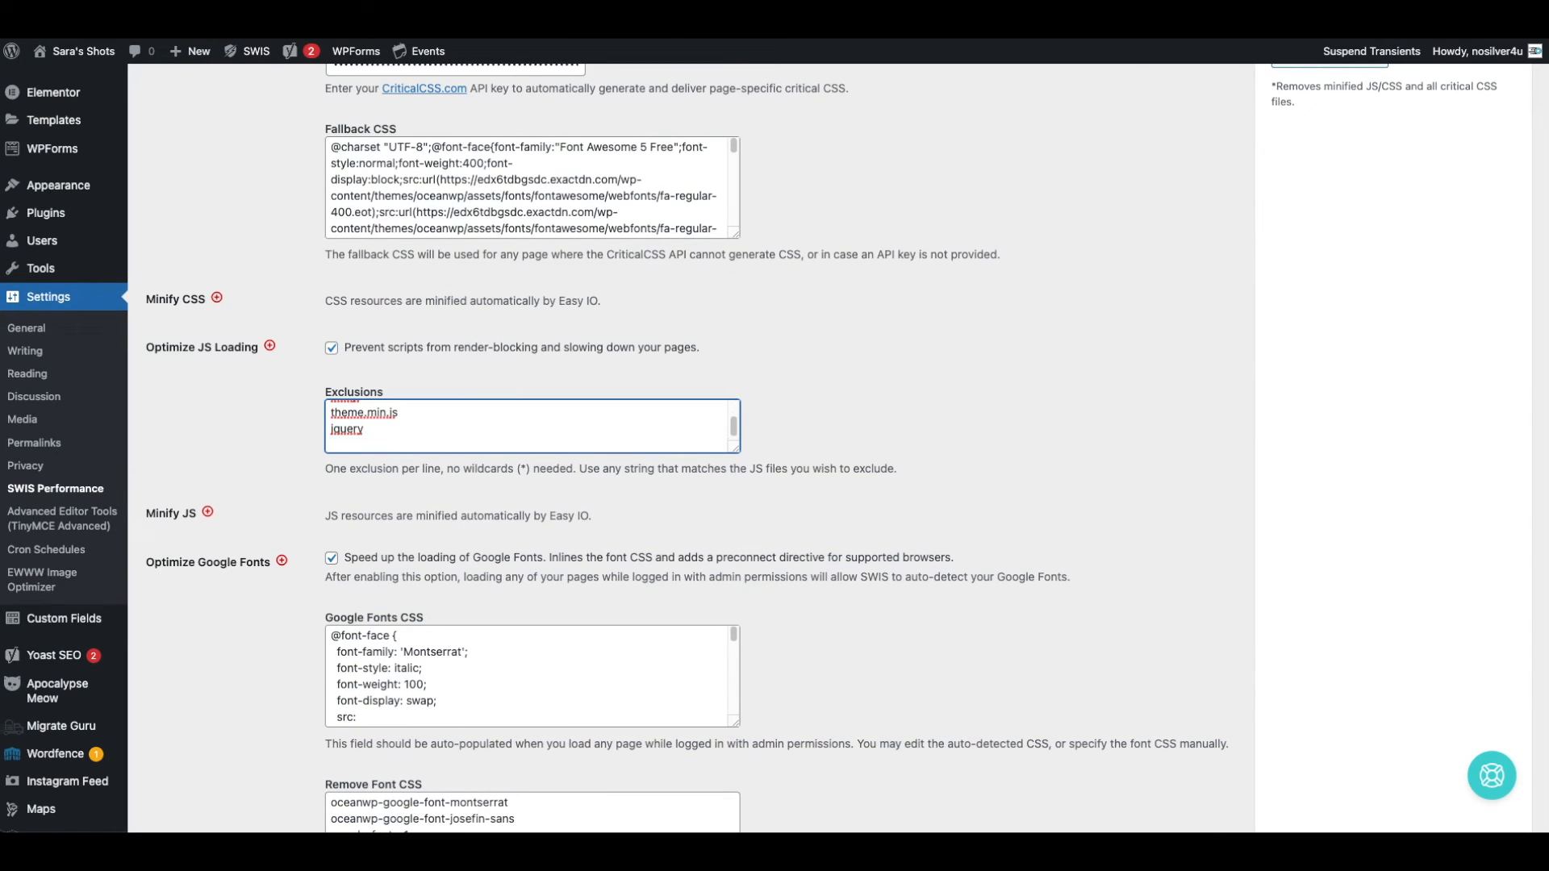
type("magnific-popup")
scroll(220, 508, "down", 5)
scroll(235, 595, "down", 3)
left_click(166, 747)
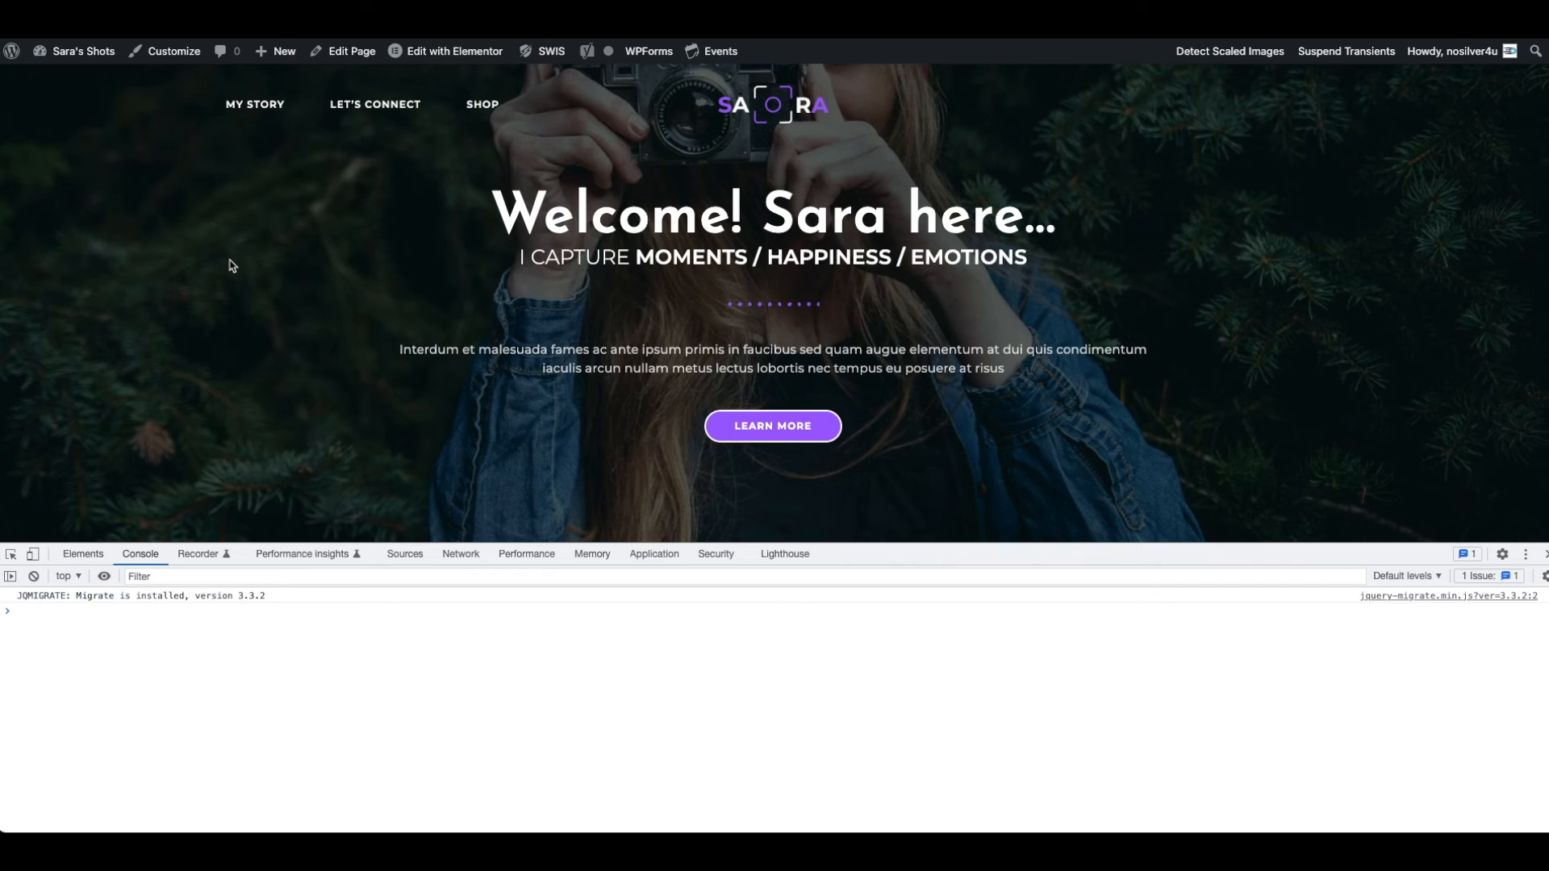
Reopen the SWIS JS/CSS manager on the home page and examine the assets' handles, plugins and Requires / Required by dependencies.
left_click(552, 52)
scroll(266, 226, "down", 5)
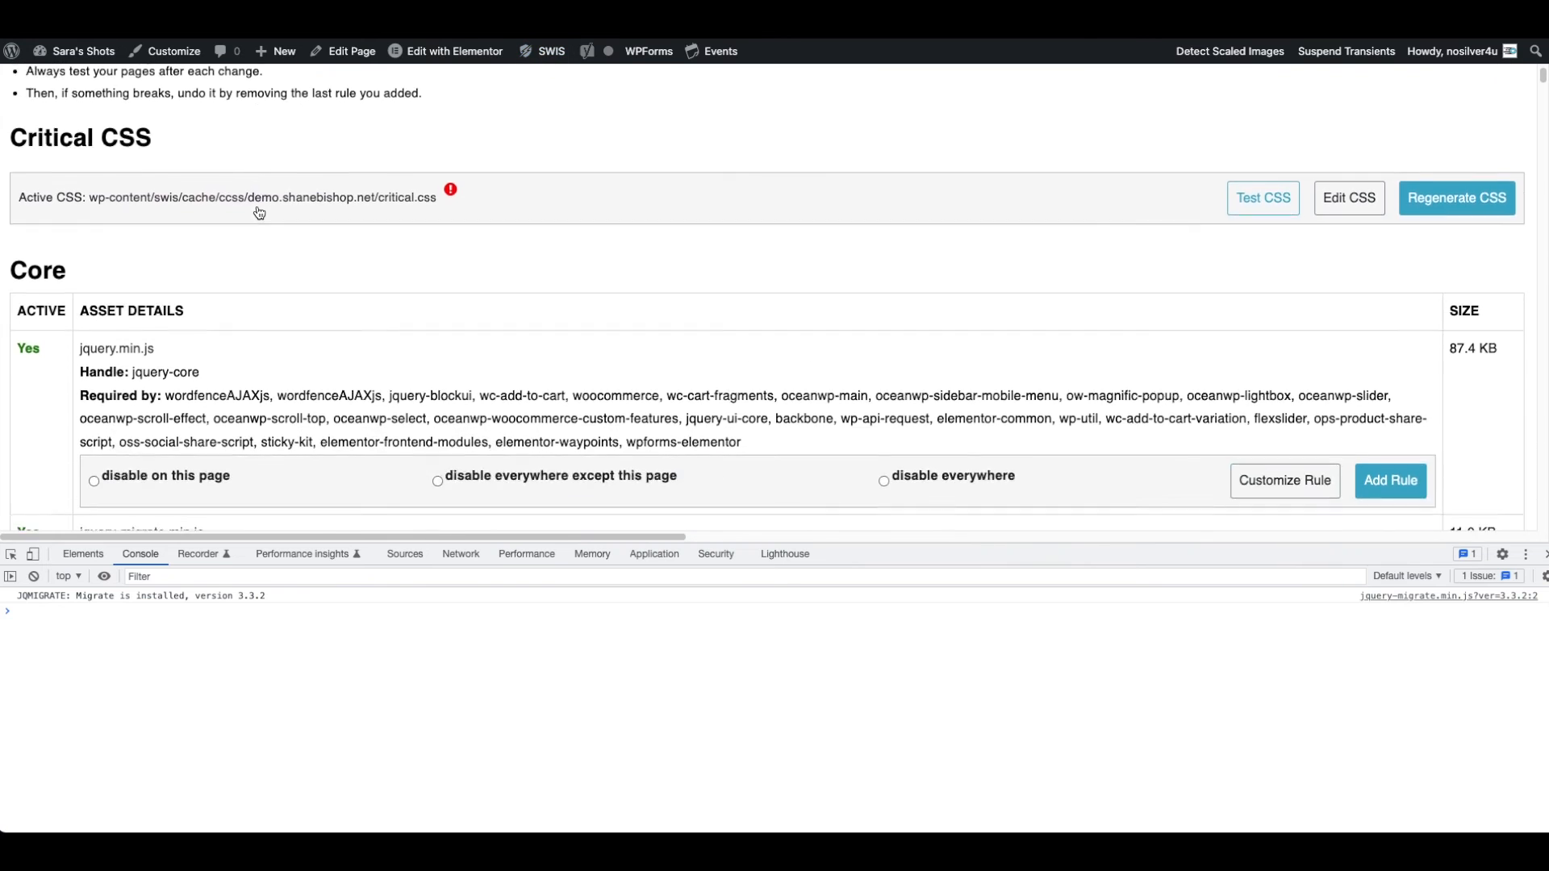
scroll(257, 205, "down", 10)
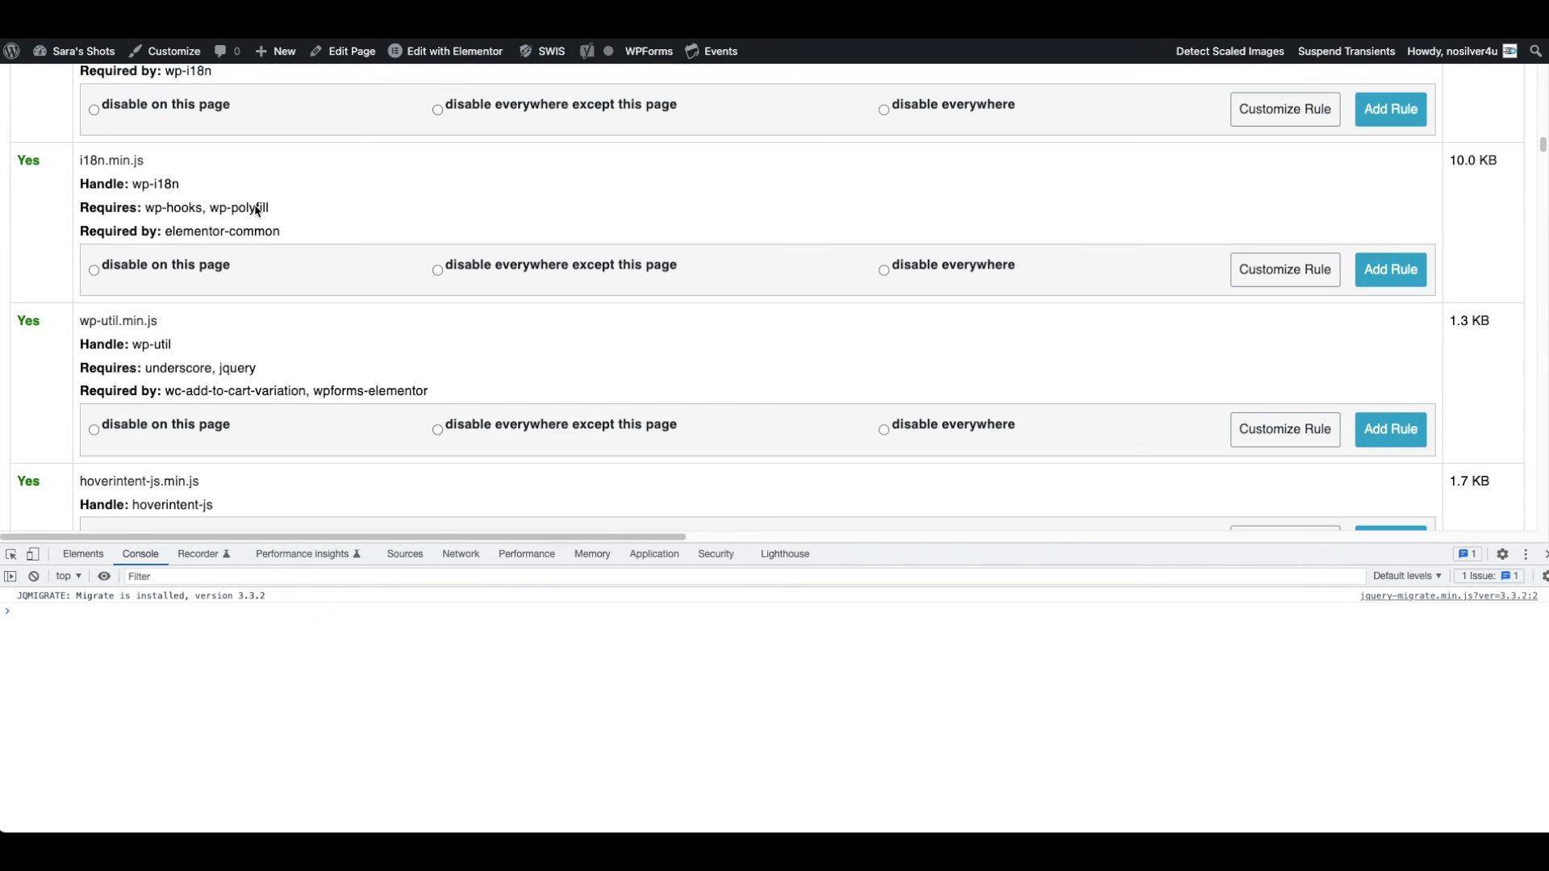
left_click_drag(81, 391, 431, 399)
left_click(379, 393)
scroll(216, 384, "down", 5)
scroll(217, 384, "down", 8)
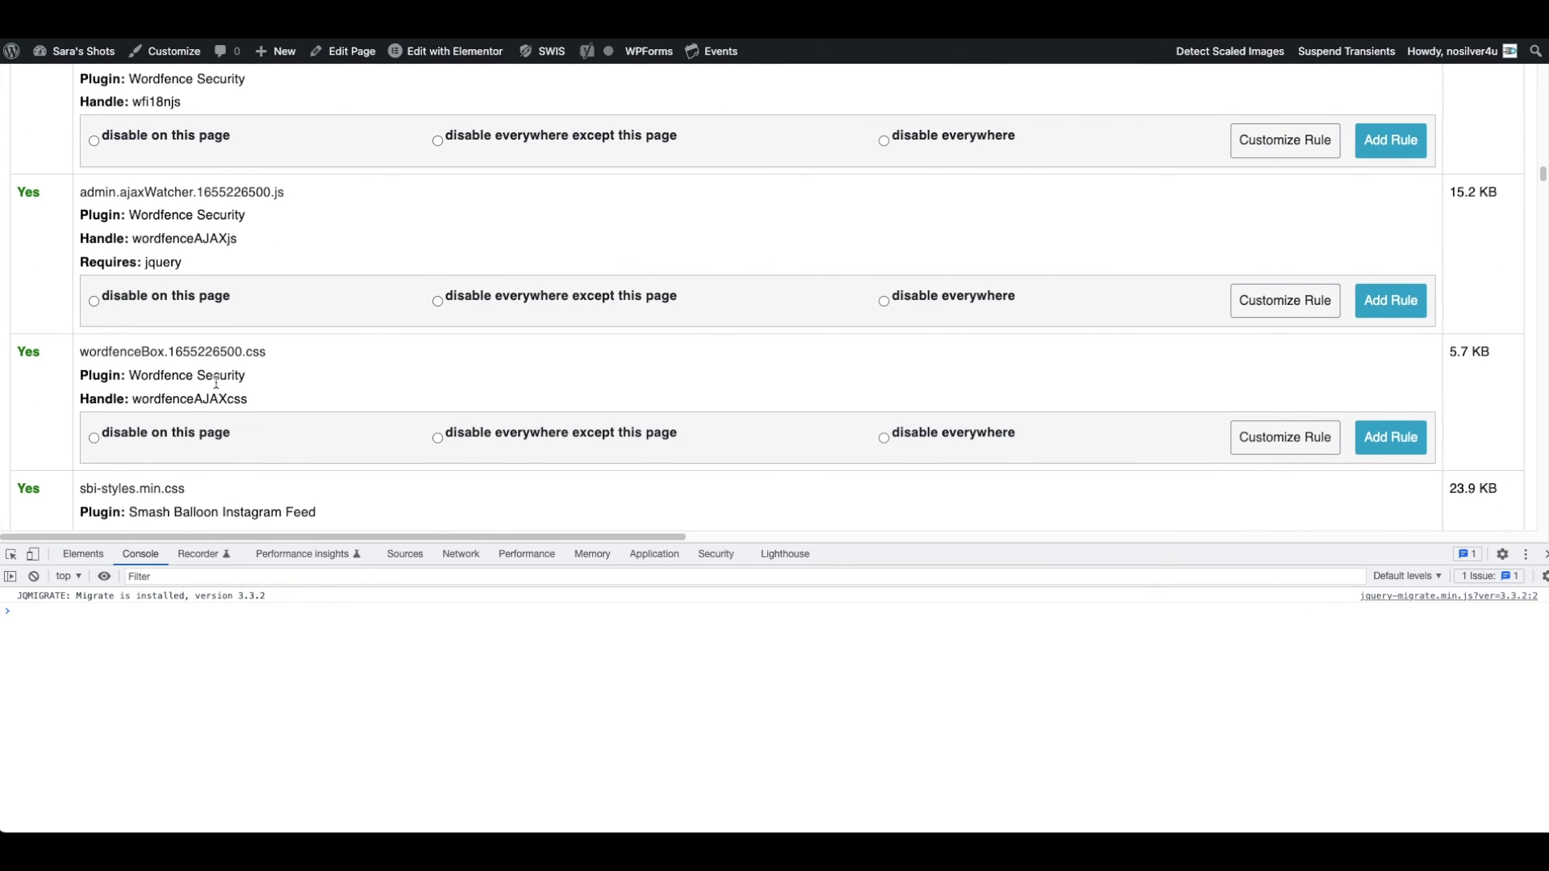
scroll(217, 385, "down", 3)
scroll(216, 386, "down", 3)
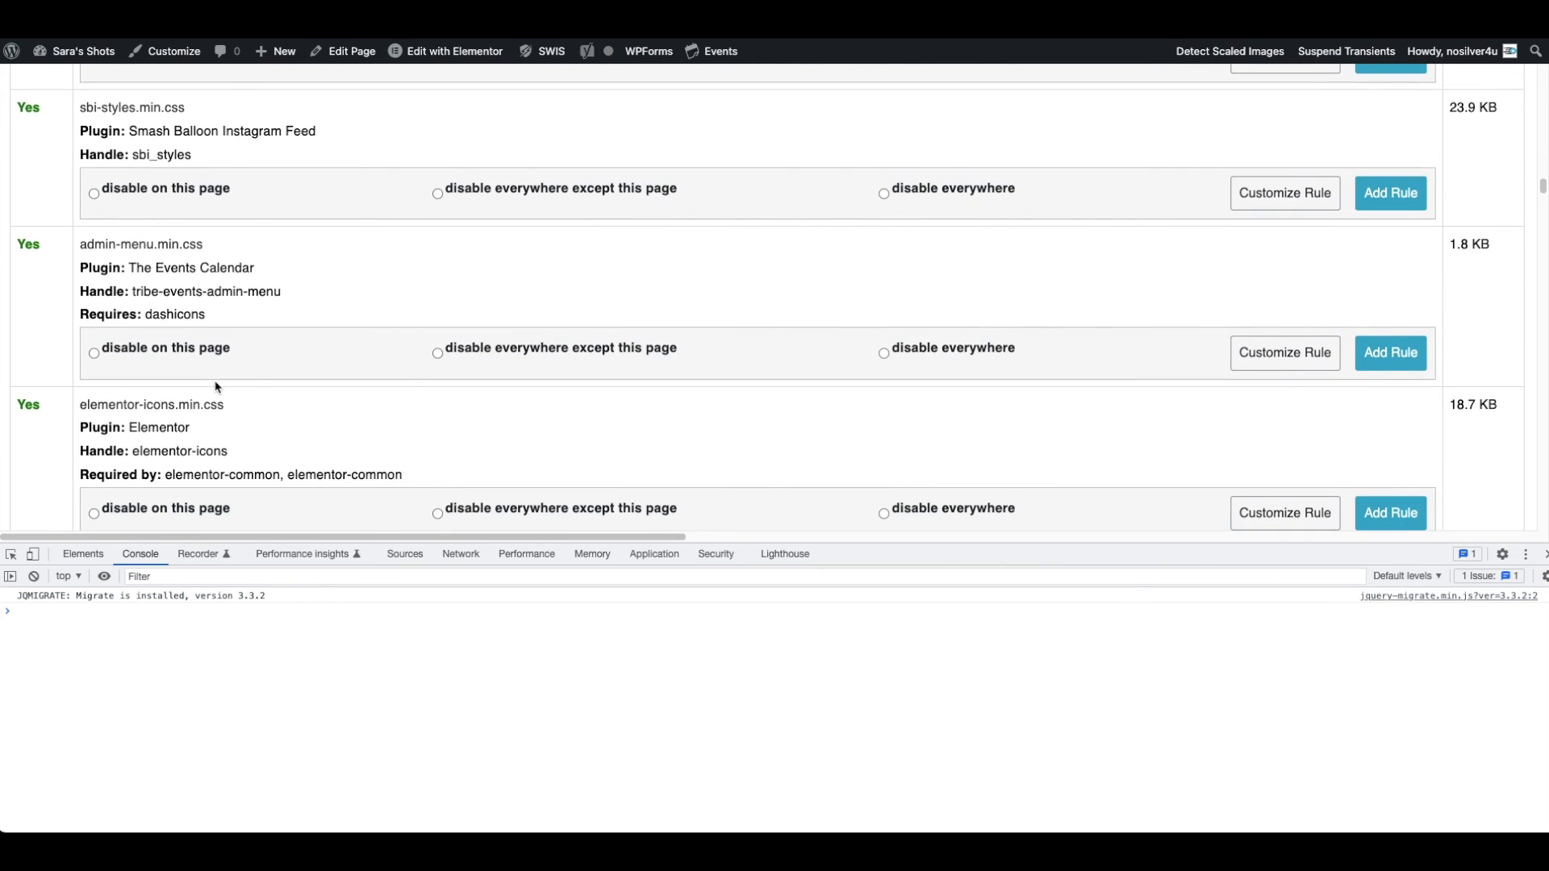